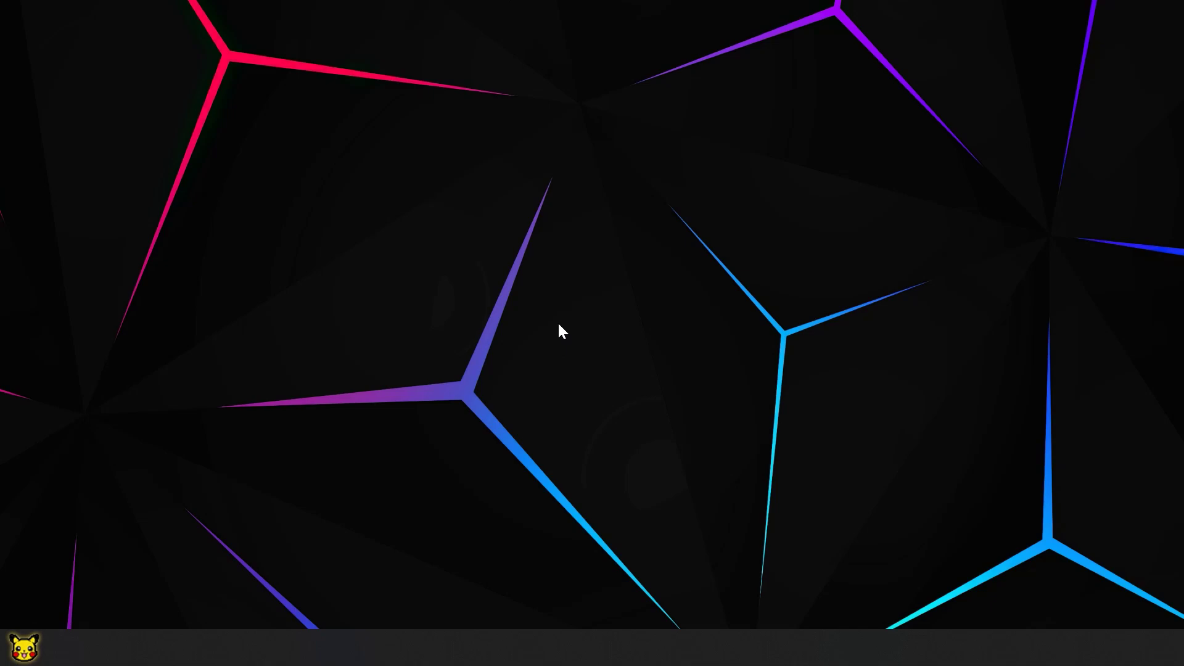
Start portable ComfyUI from D:\ComfyUI_windows_portable using run_nvidia_gpu.bat
click(24, 646)
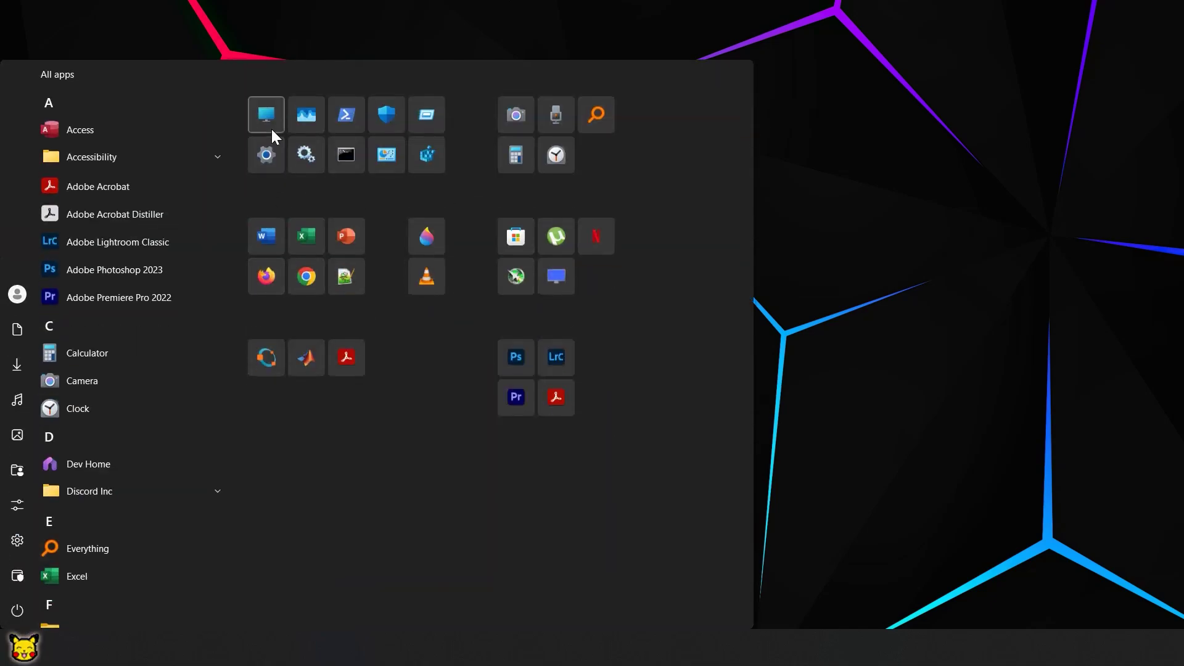
click(266, 118)
double_click(389, 162)
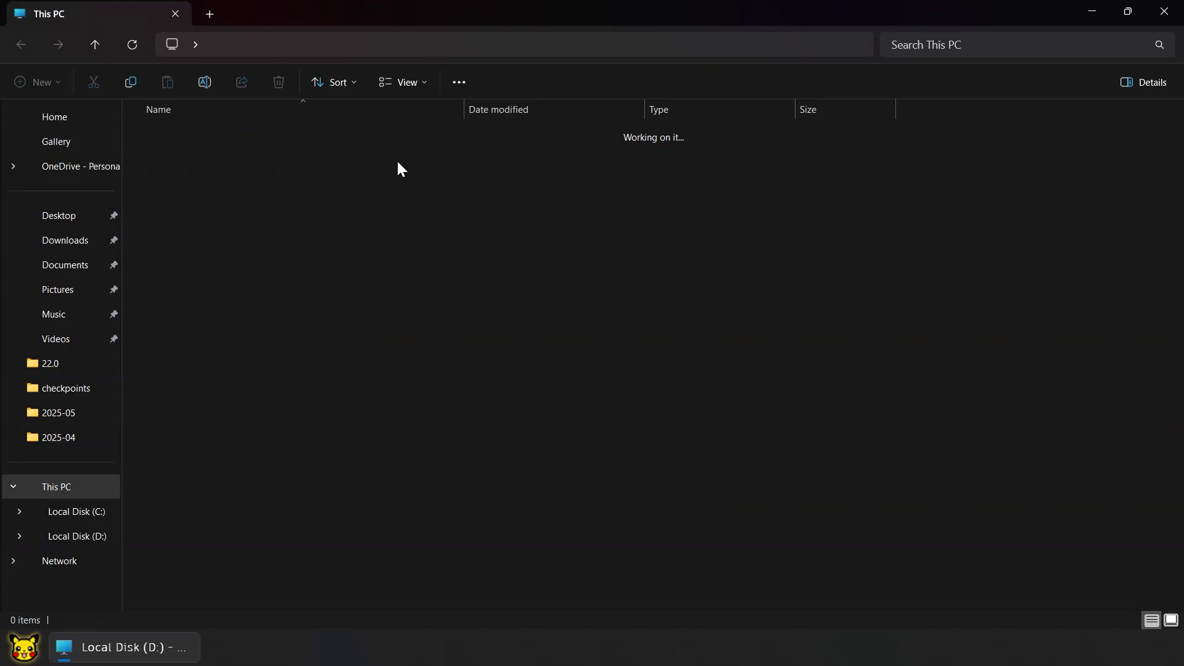
double_click(253, 137)
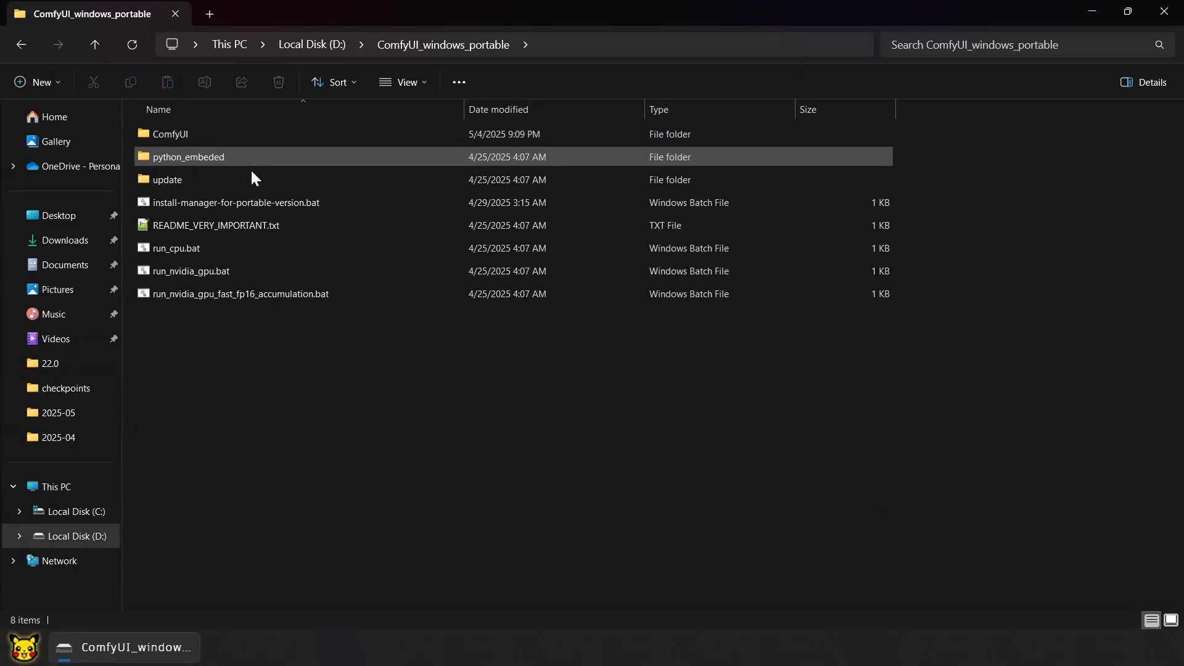
double_click(250, 272)
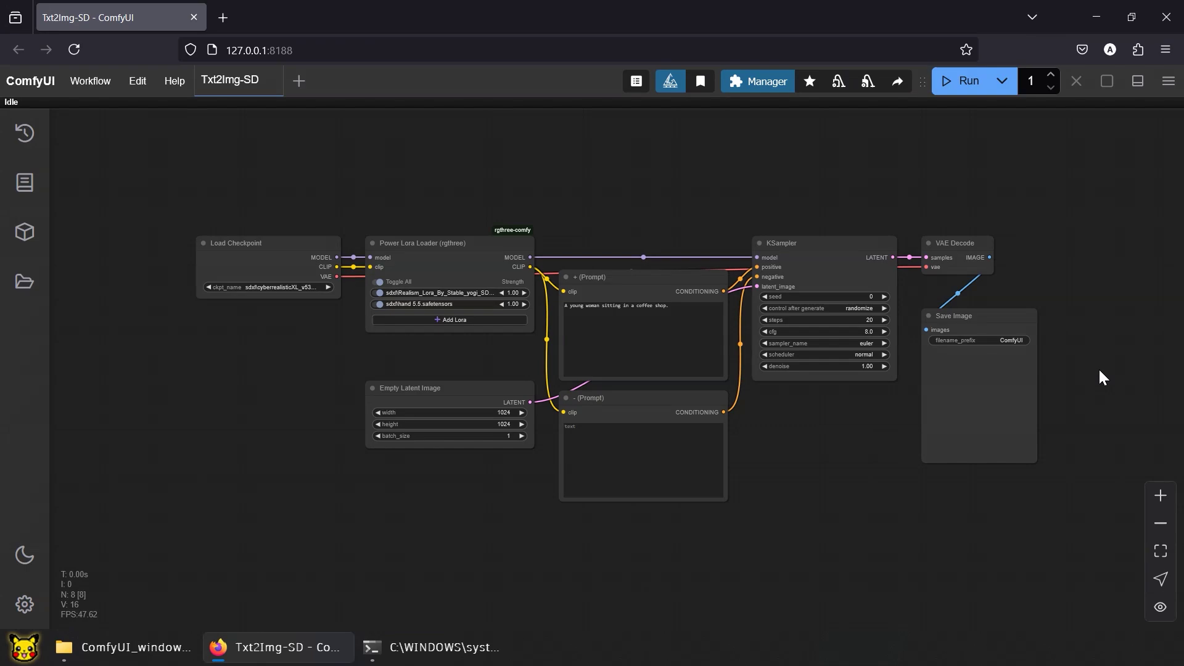
Run Update All in ComfyUI Manager, then reboot the server and refresh the browser
click(757, 81)
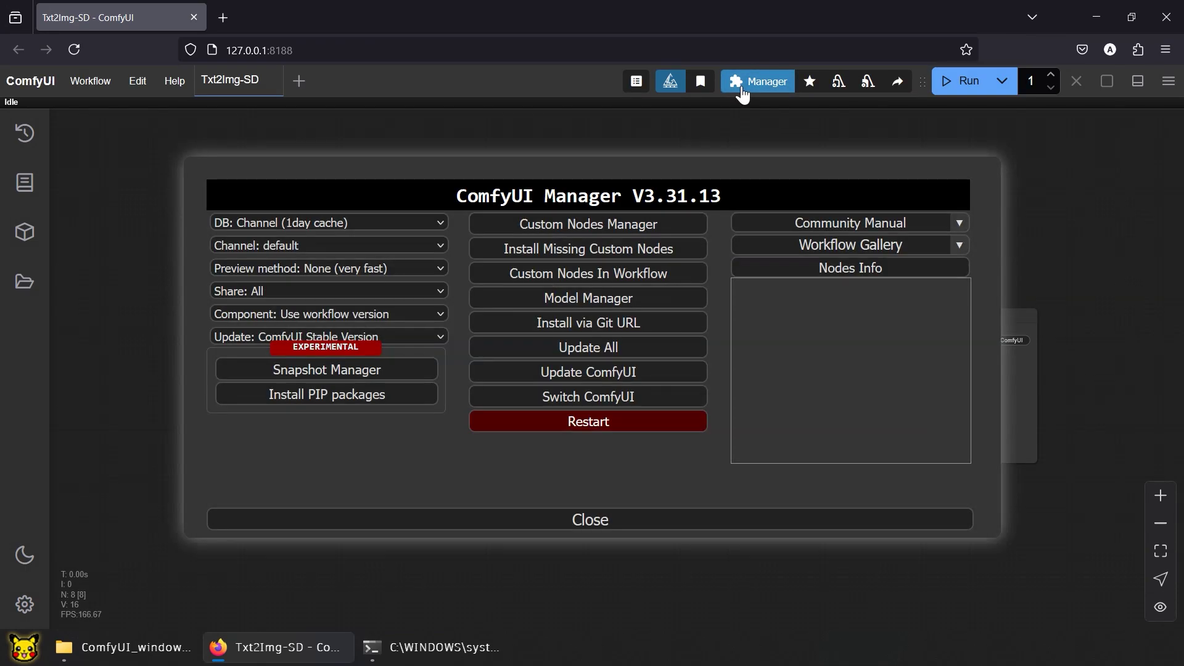
click(633, 347)
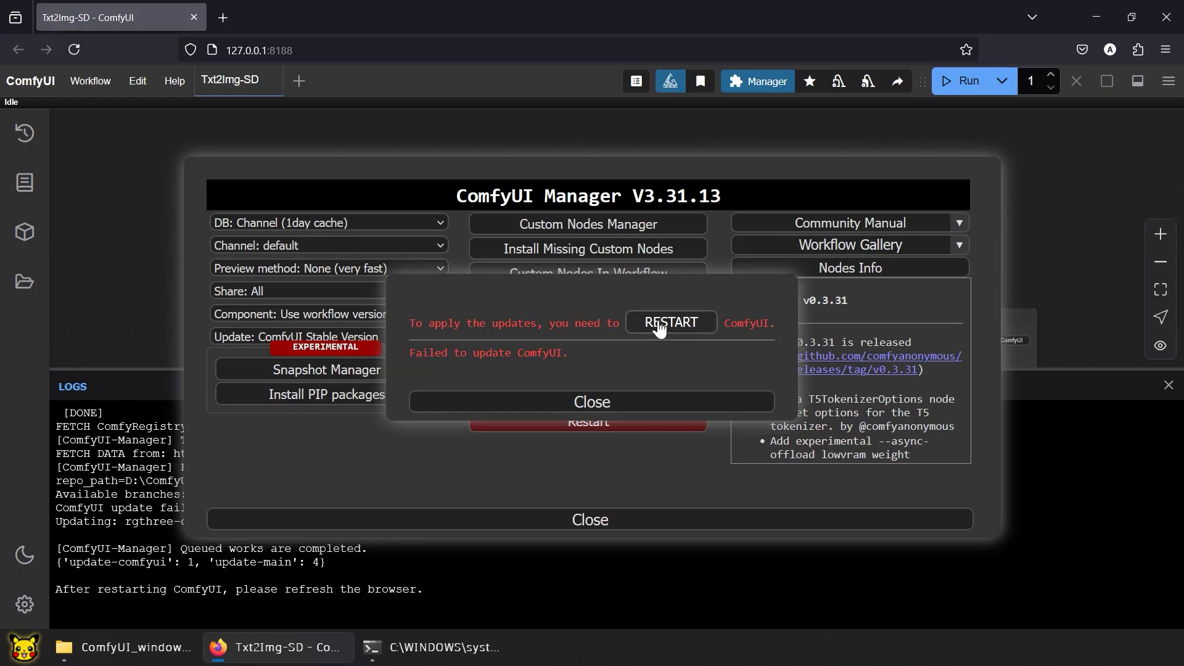
click(657, 322)
click(664, 398)
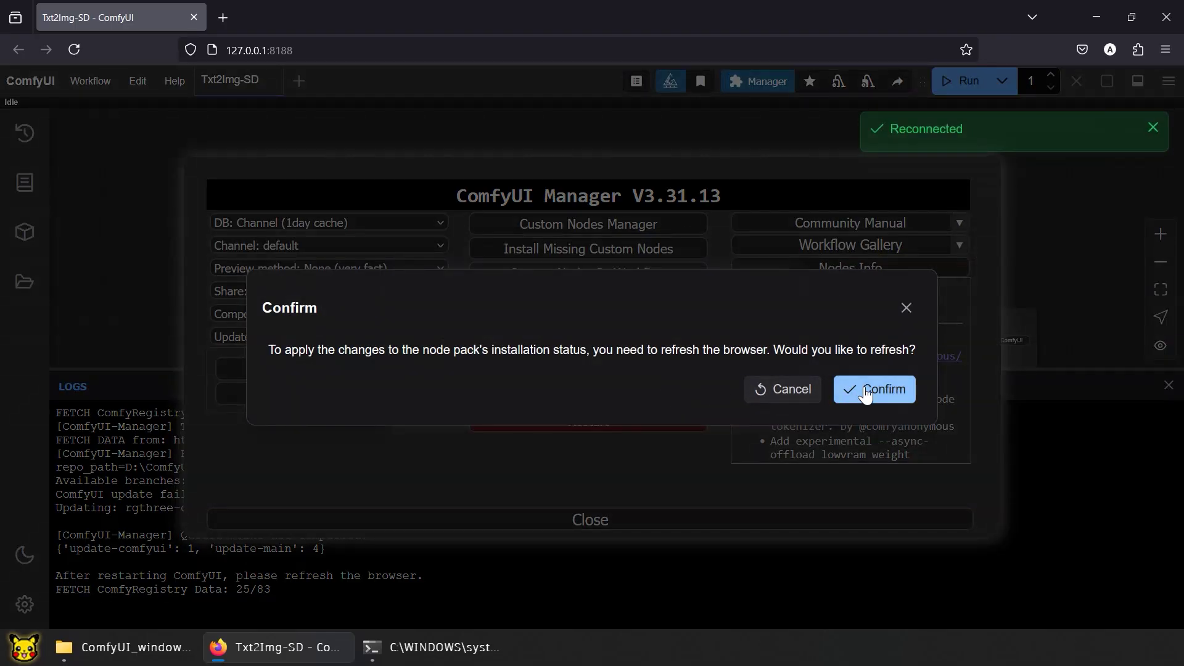
click(849, 395)
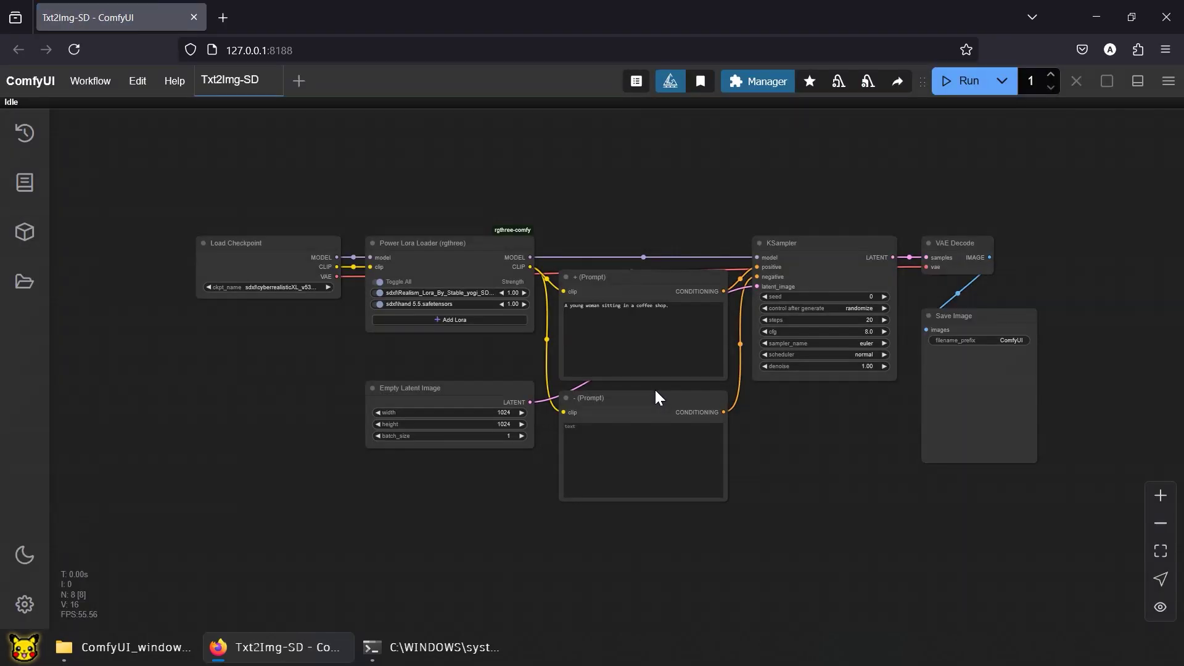
Install the nightly ComfyUI_essentials pack from Custom Nodes Manager and restart the server
click(765, 81)
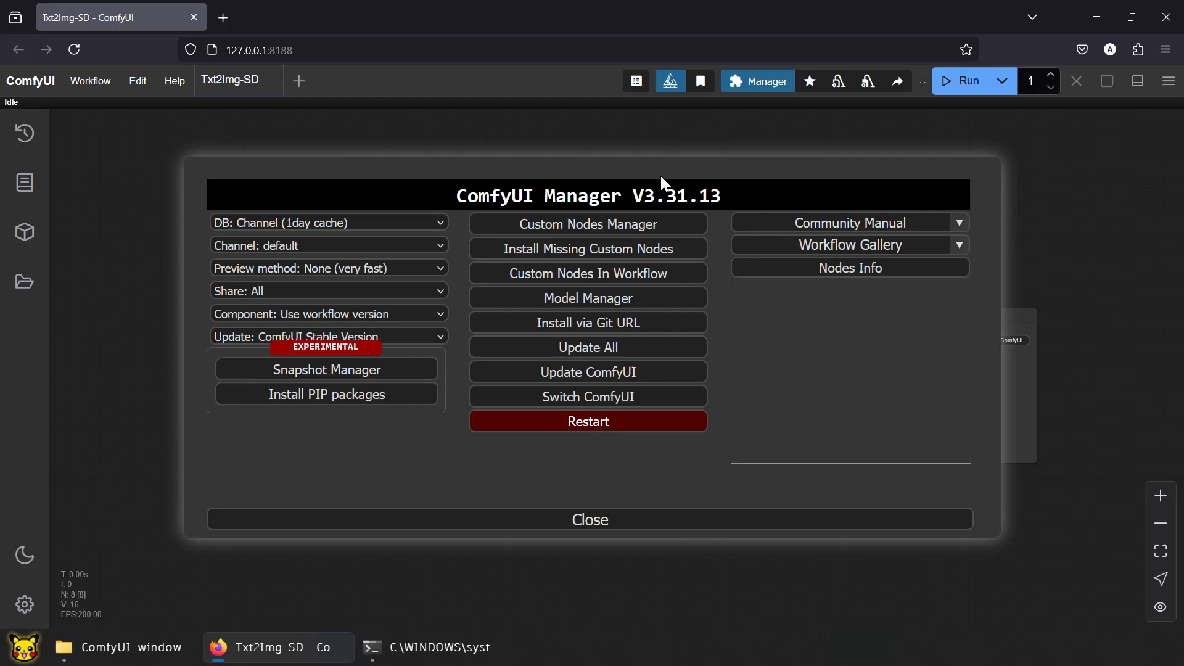
click(636, 231)
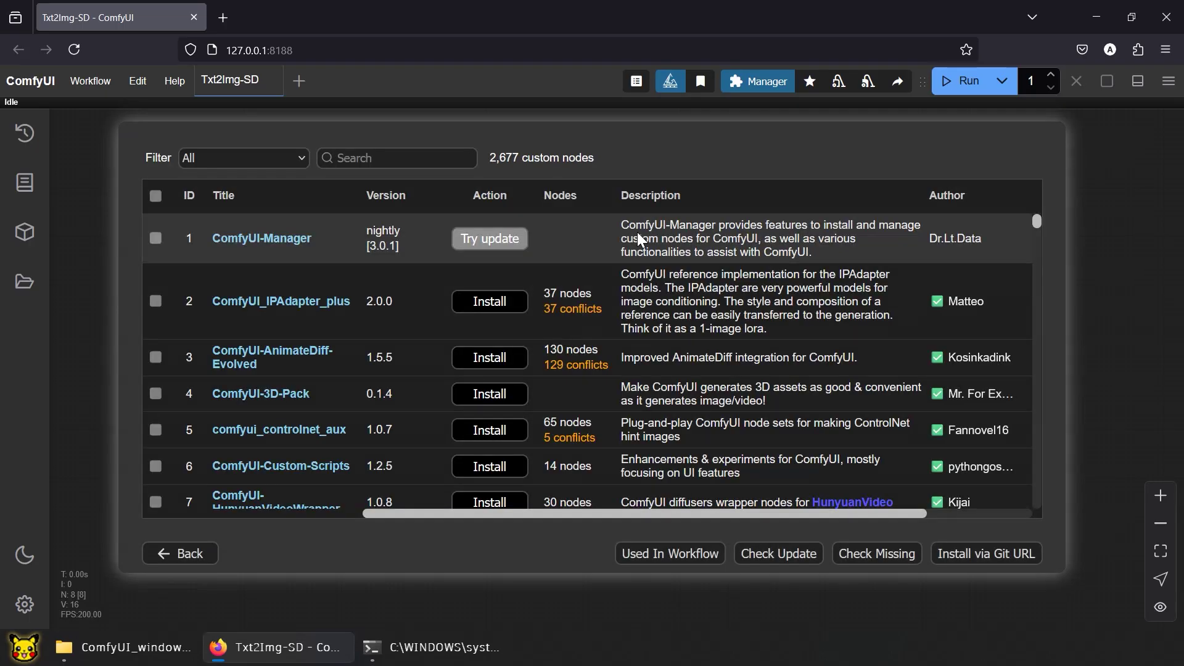
click(434, 155)
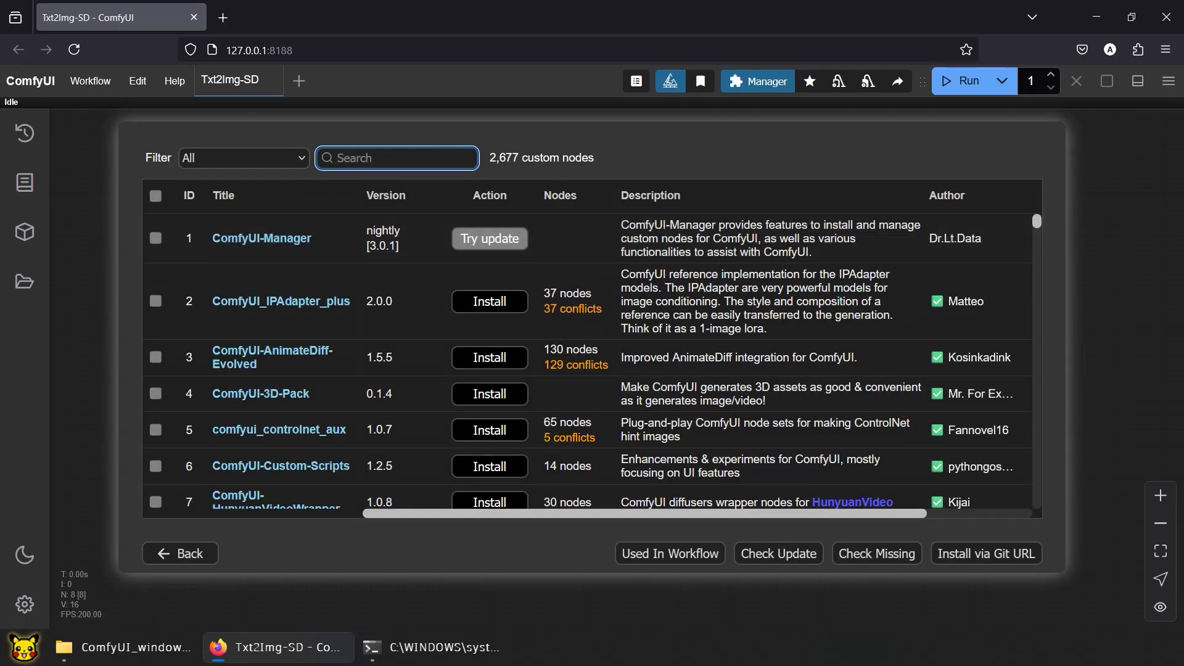
text(essentials)
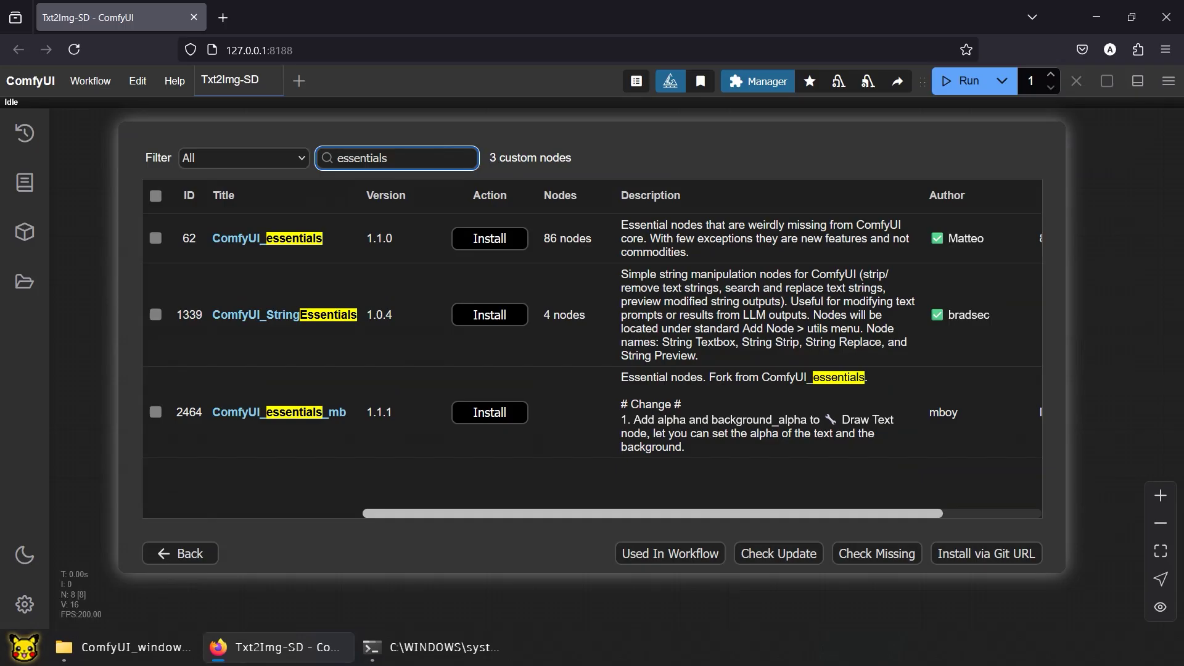
click(483, 240)
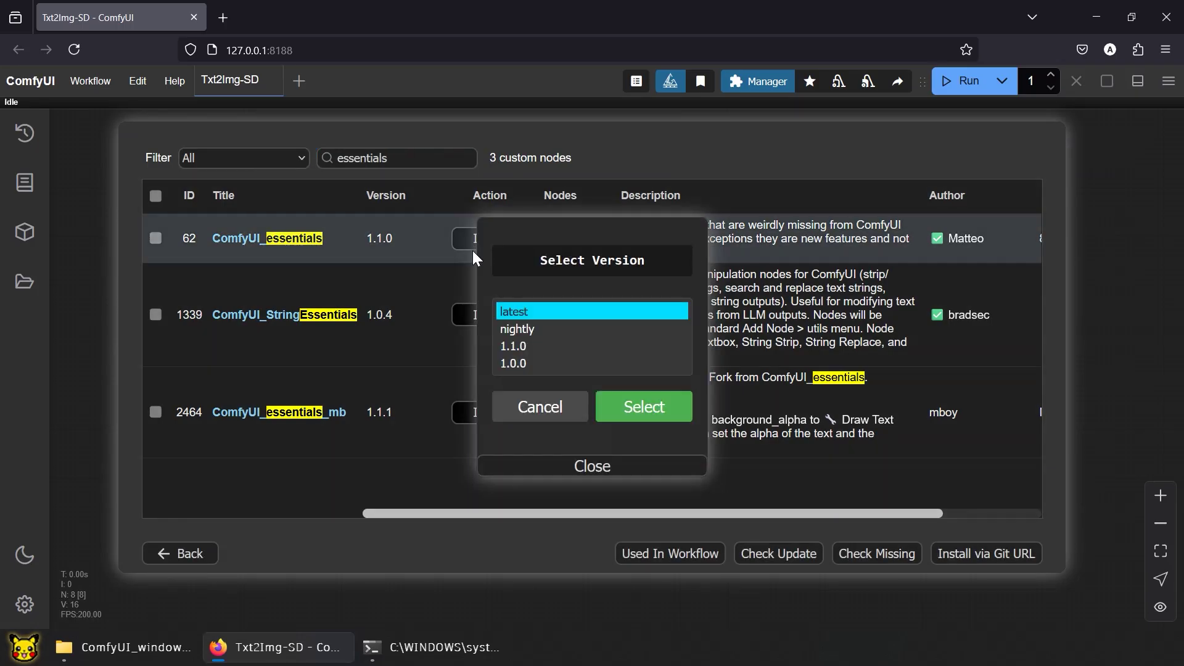
click(578, 328)
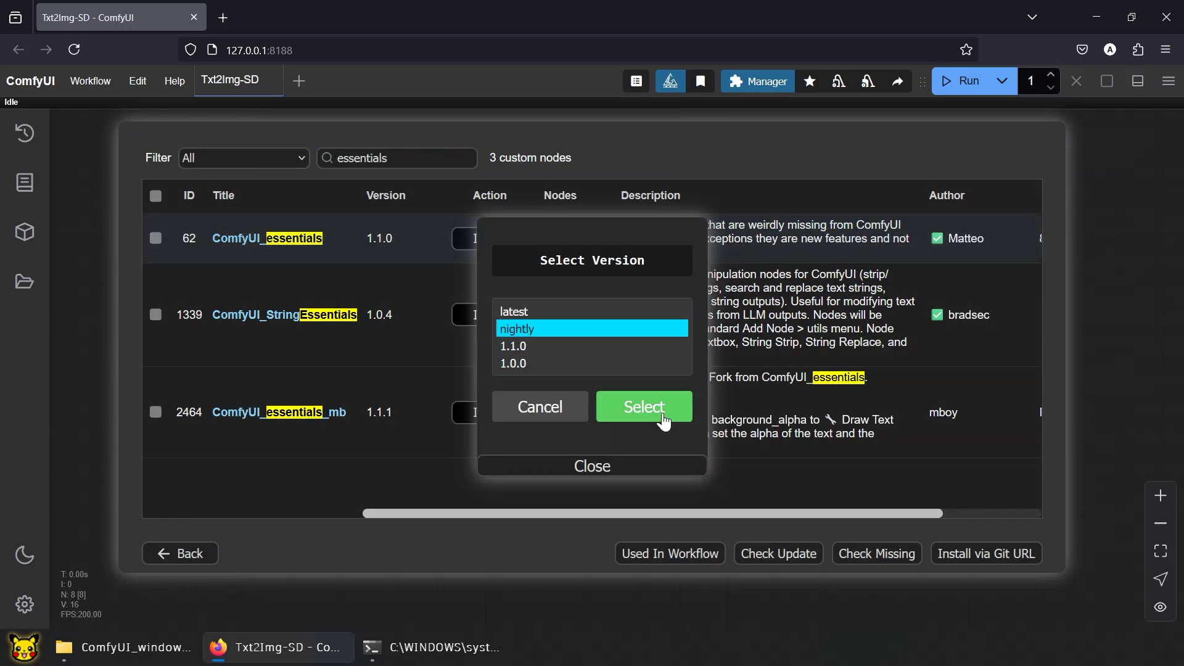
click(662, 413)
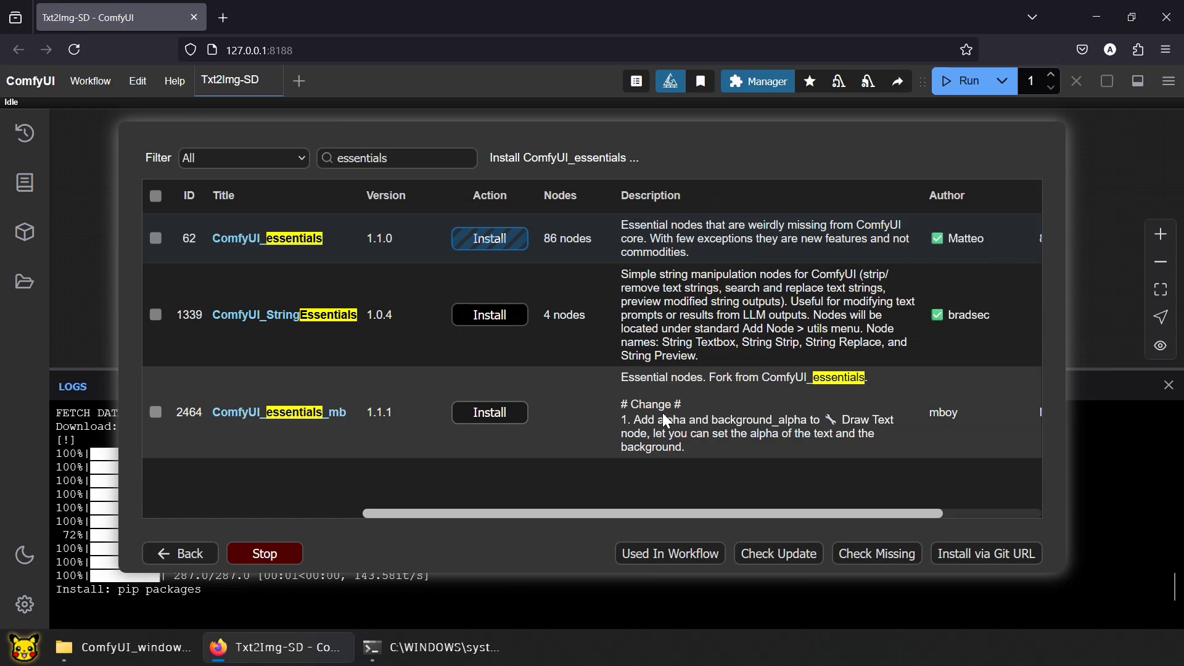
click(280, 555)
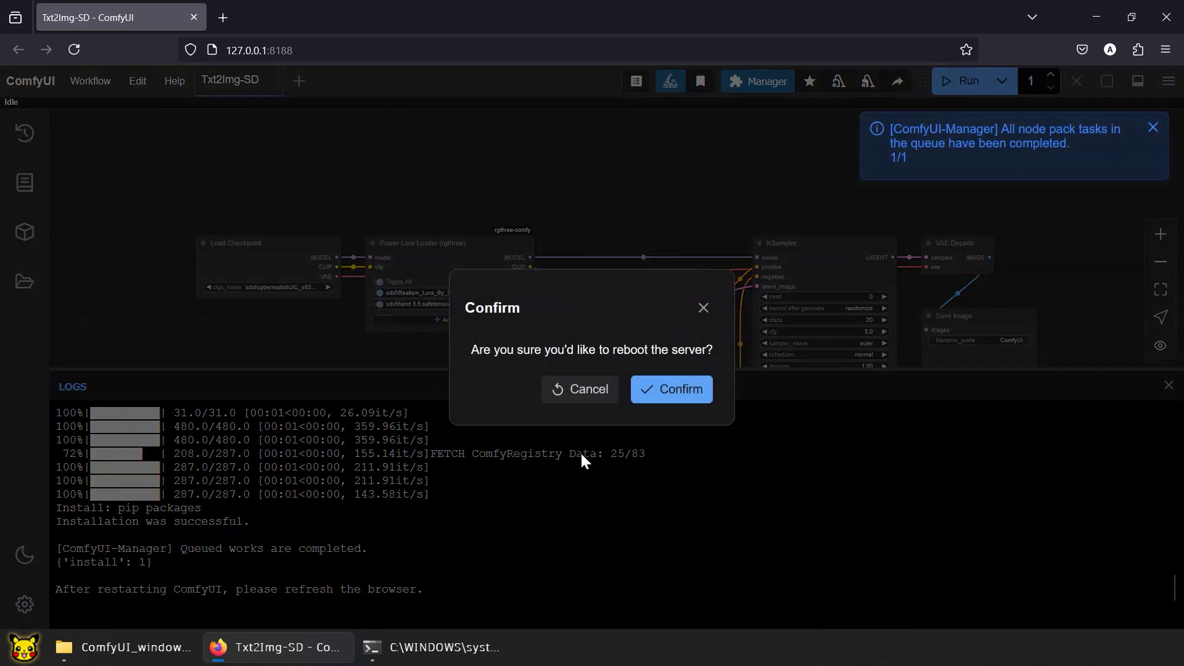
click(670, 404)
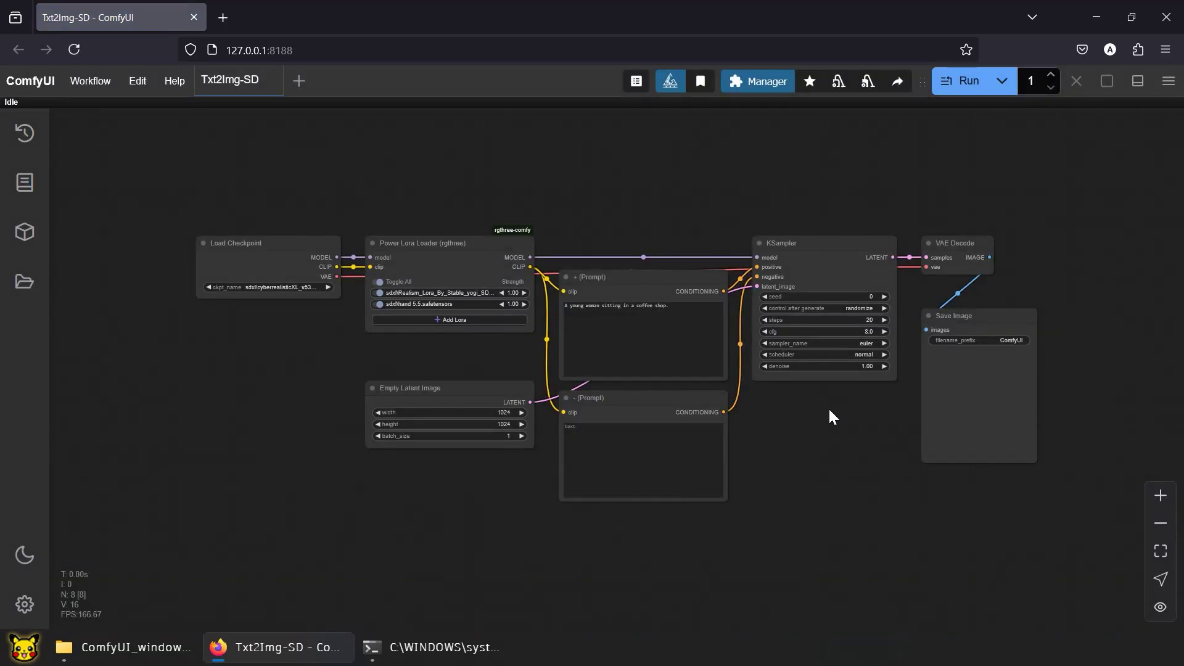
Delete the Empty Latent Image node
scroll(806, 288, up, 5)
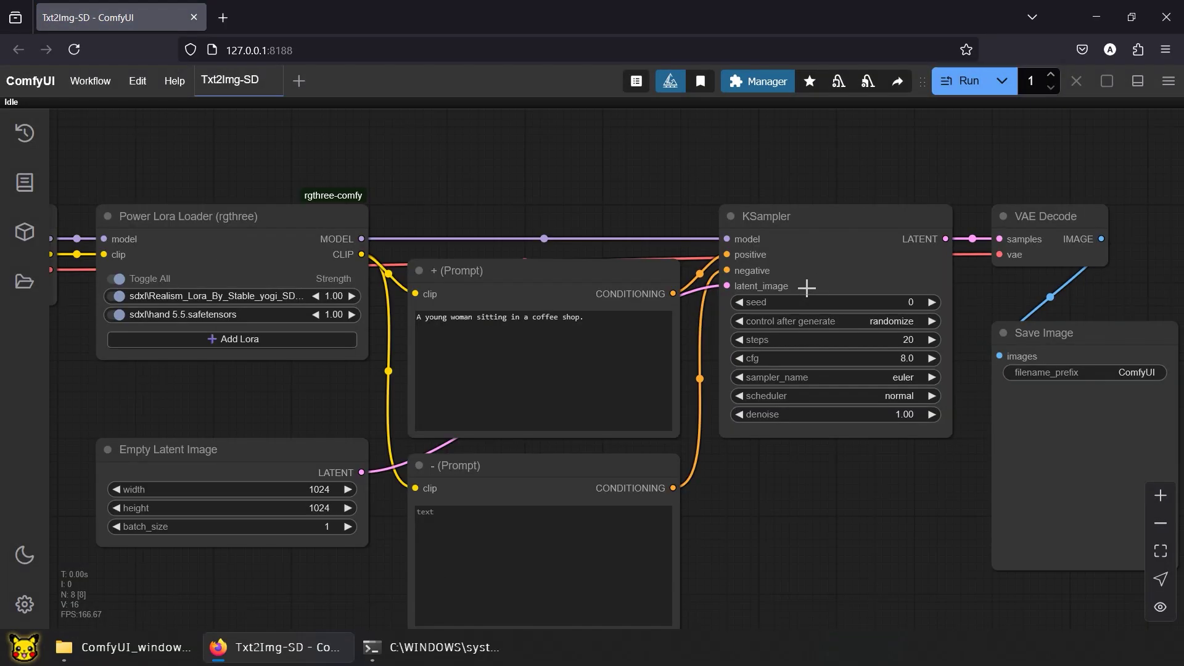
click(245, 451)
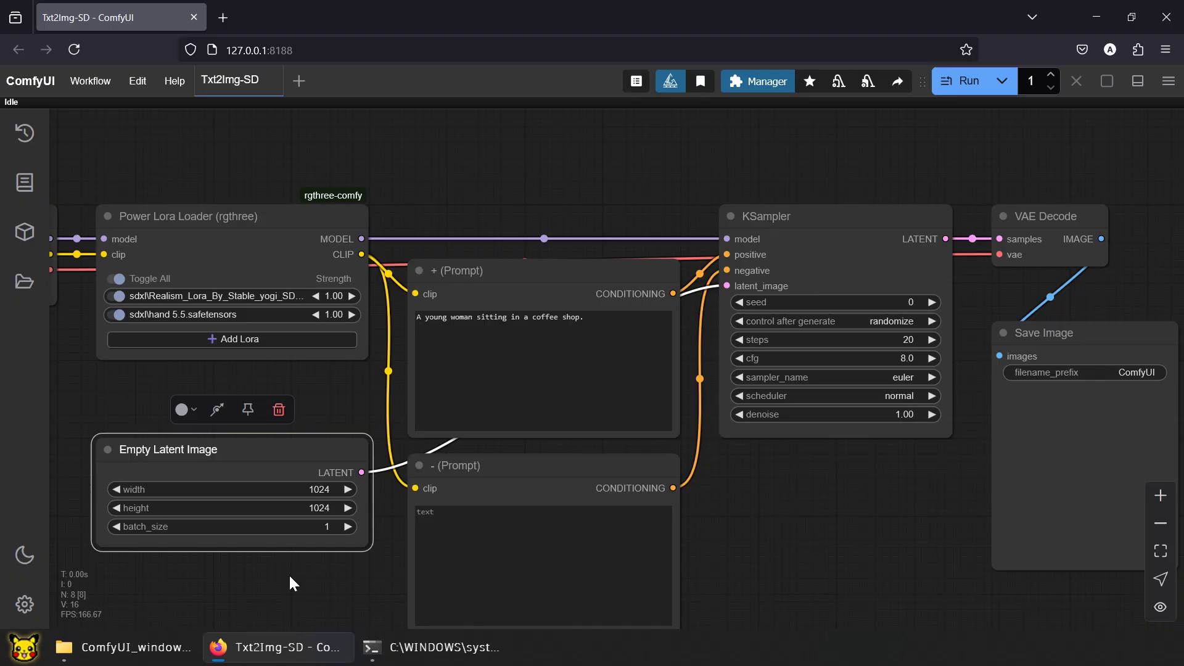
key(Delete)
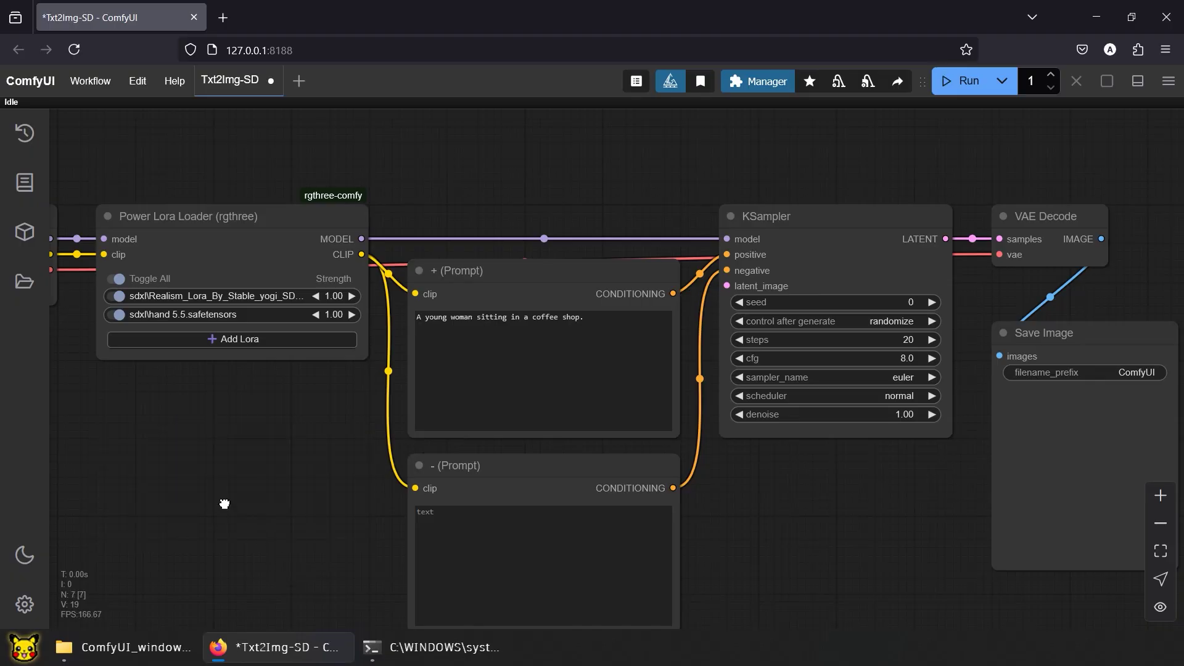
Add a Load Image node below the checkpoint loader and make it taller
drag(225, 502, 709, 376)
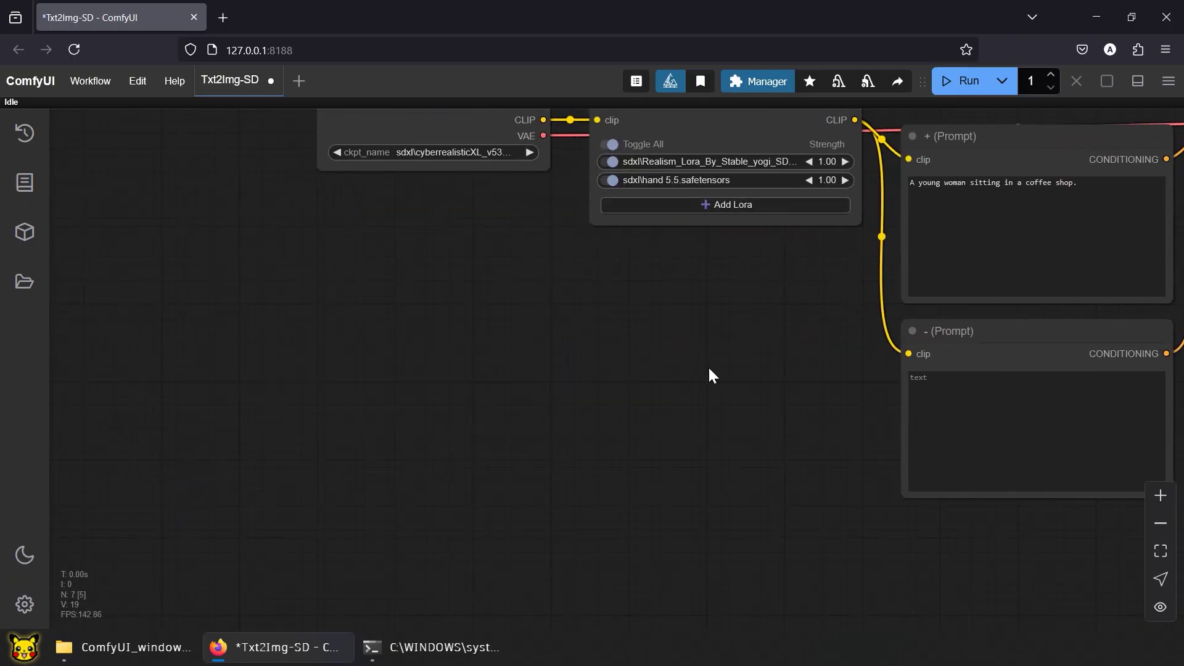
double_click(578, 310)
text(load)
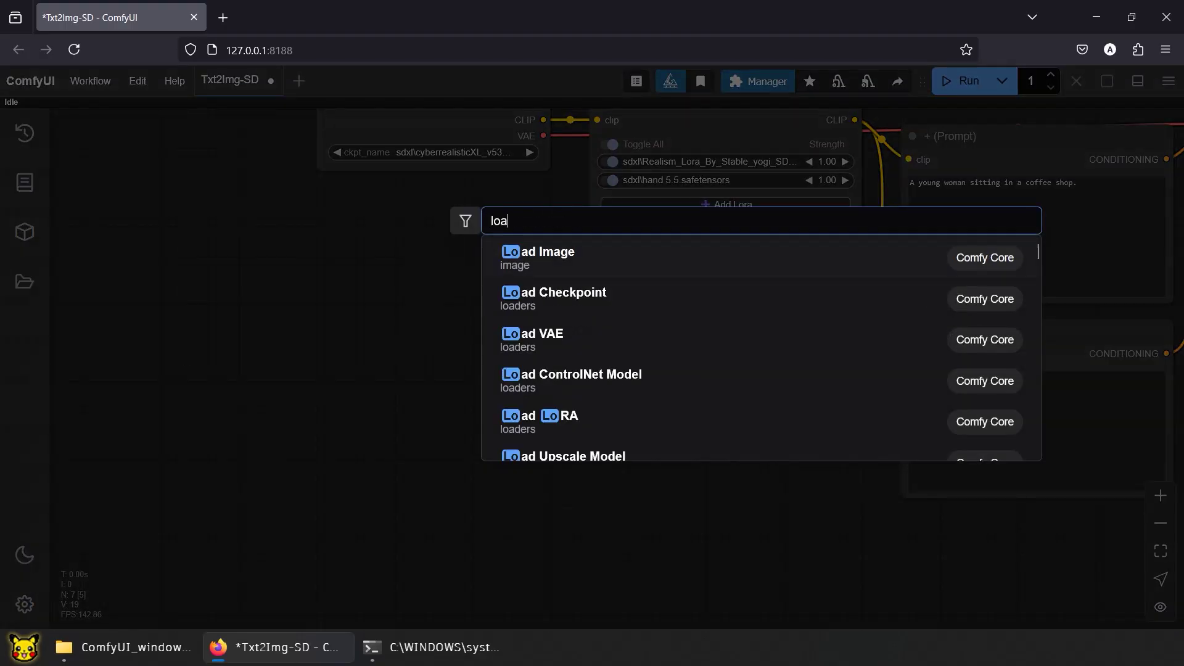
click(641, 259)
drag(673, 295, 409, 240)
drag(567, 327, 546, 534)
click(632, 408)
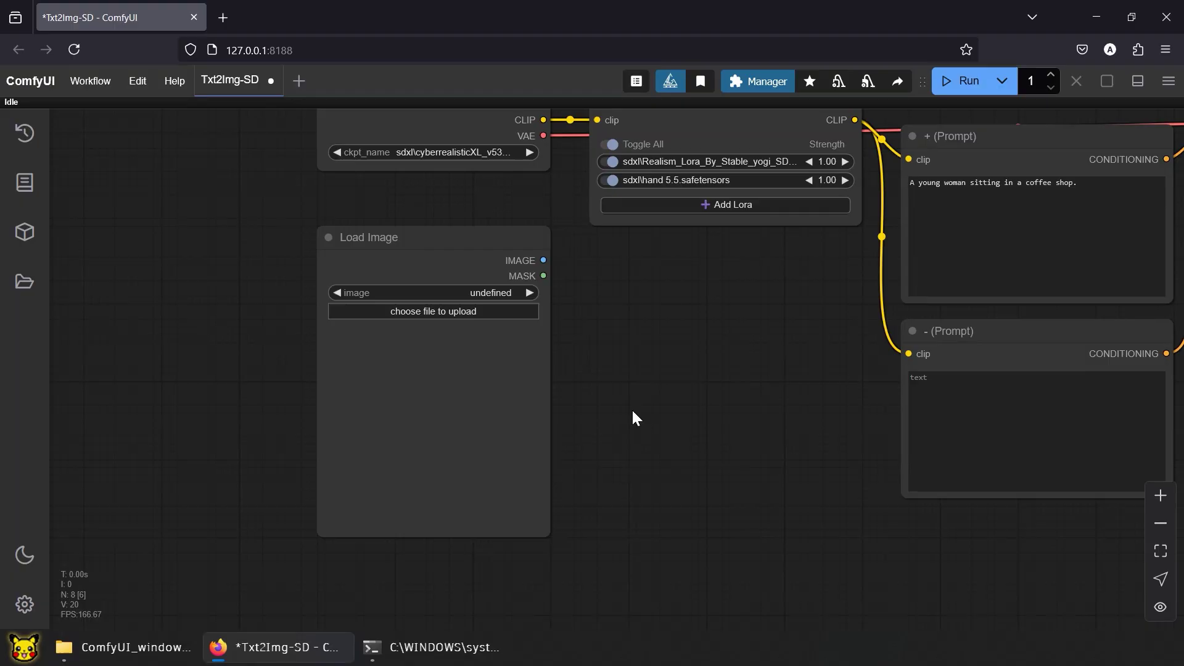
Add an Image Resize node beside Load Image
double_click(593, 293)
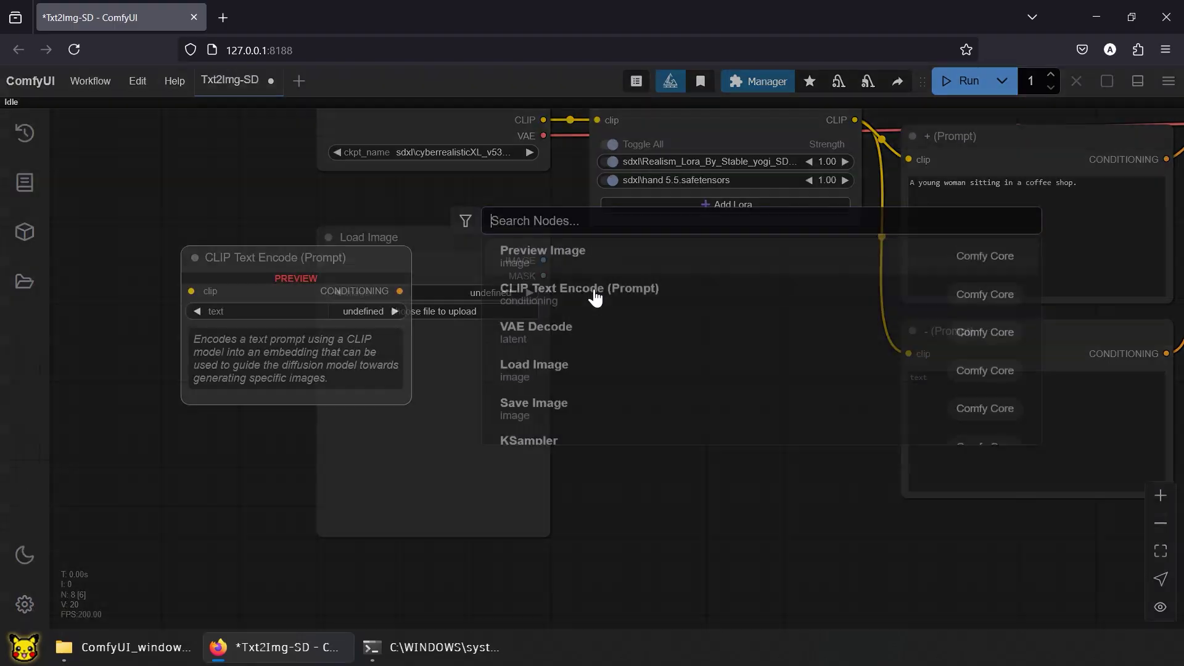
text(image resize)
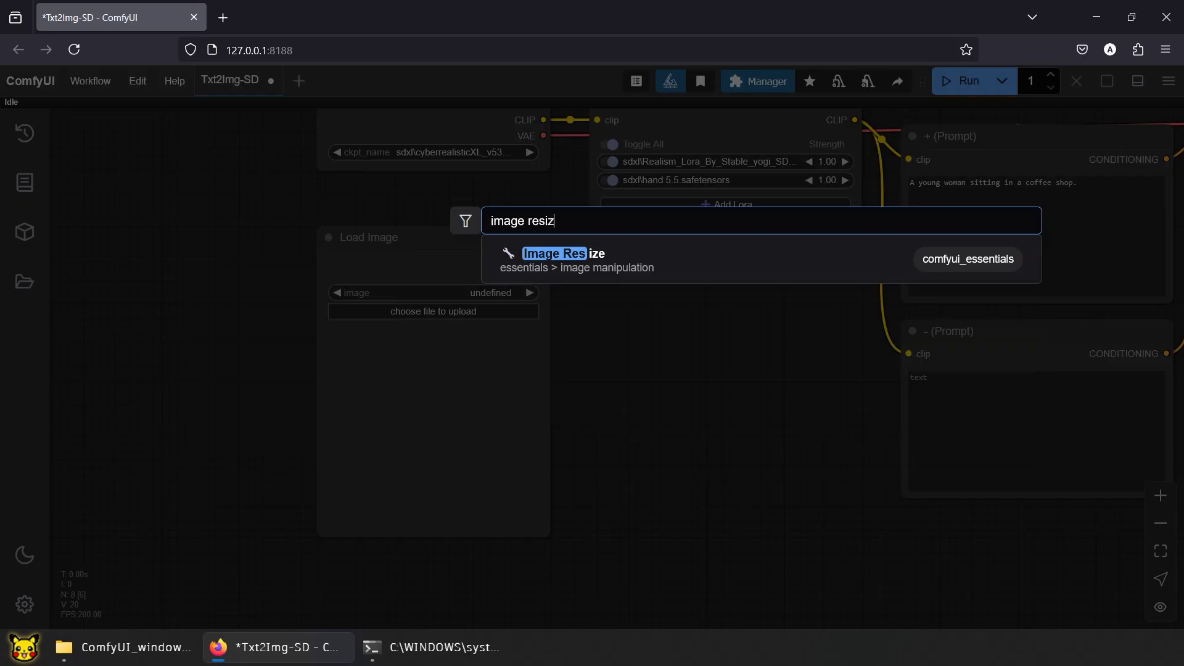
click(707, 258)
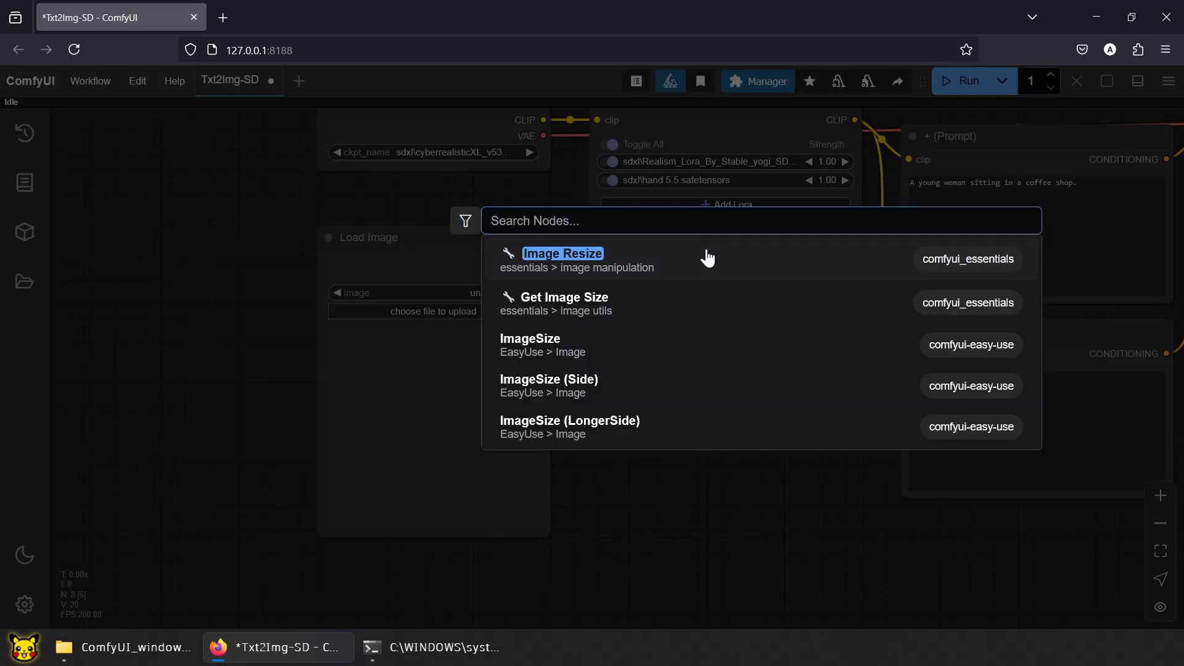
drag(708, 275, 708, 368)
click(871, 542)
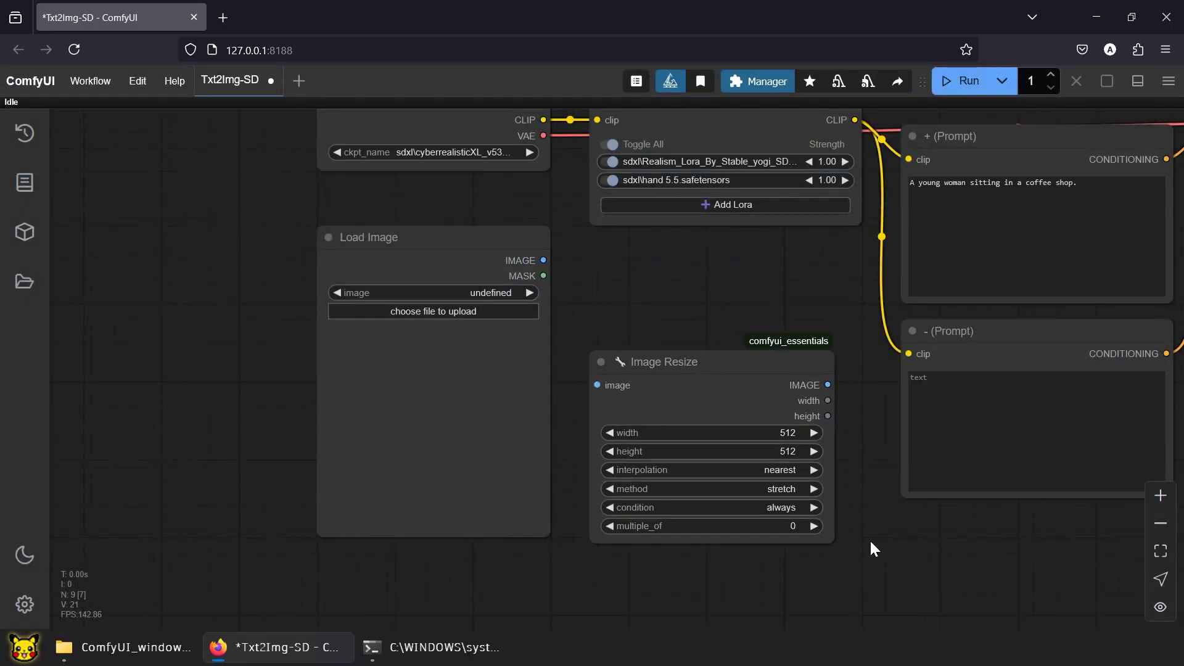
Add an enlarged Preview Image node and wire Load Image → Image Resize → Preview Image
drag(863, 541, 686, 544)
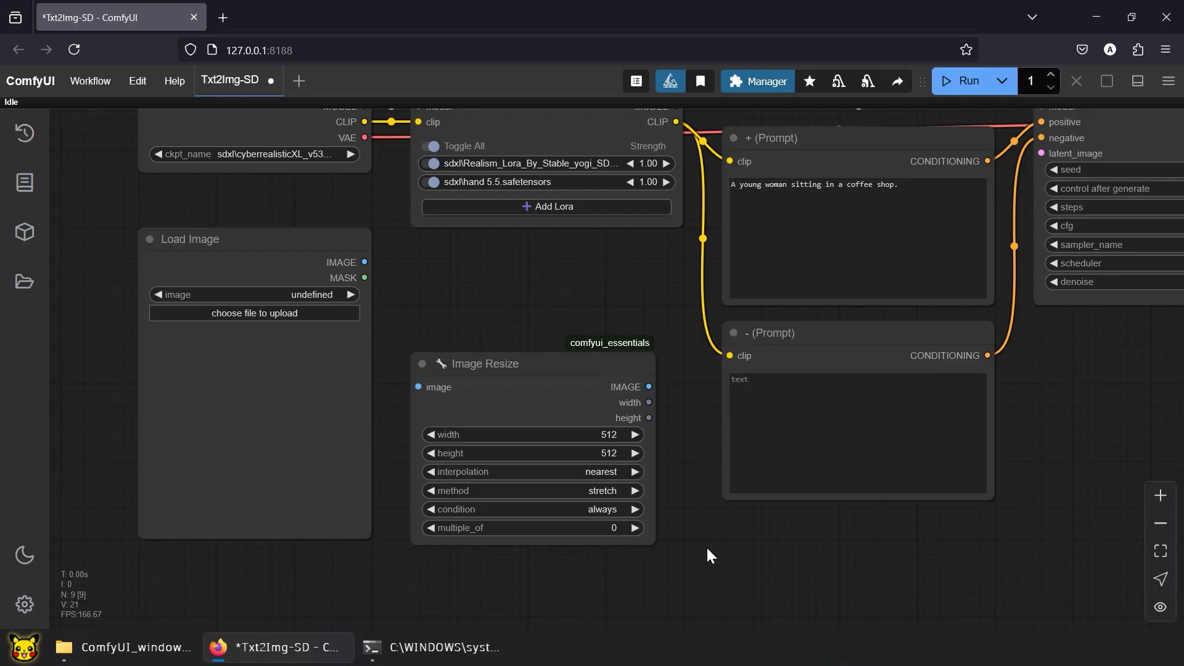
double_click(574, 260)
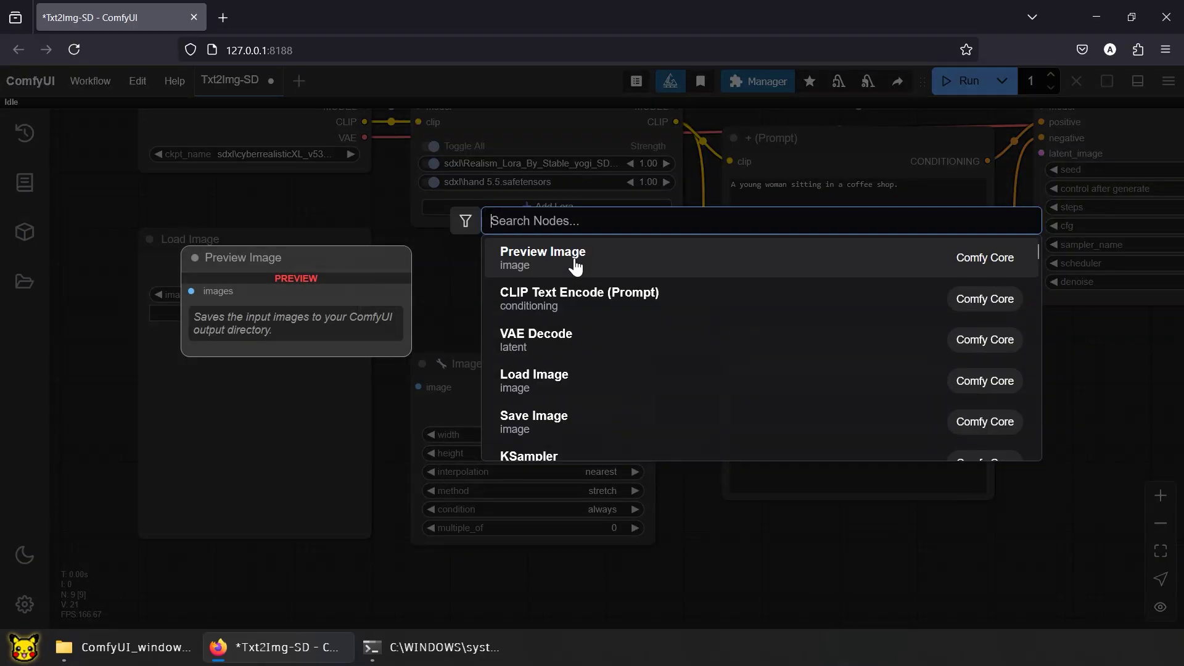
click(574, 260)
drag(727, 246, 906, 536)
click(810, 598)
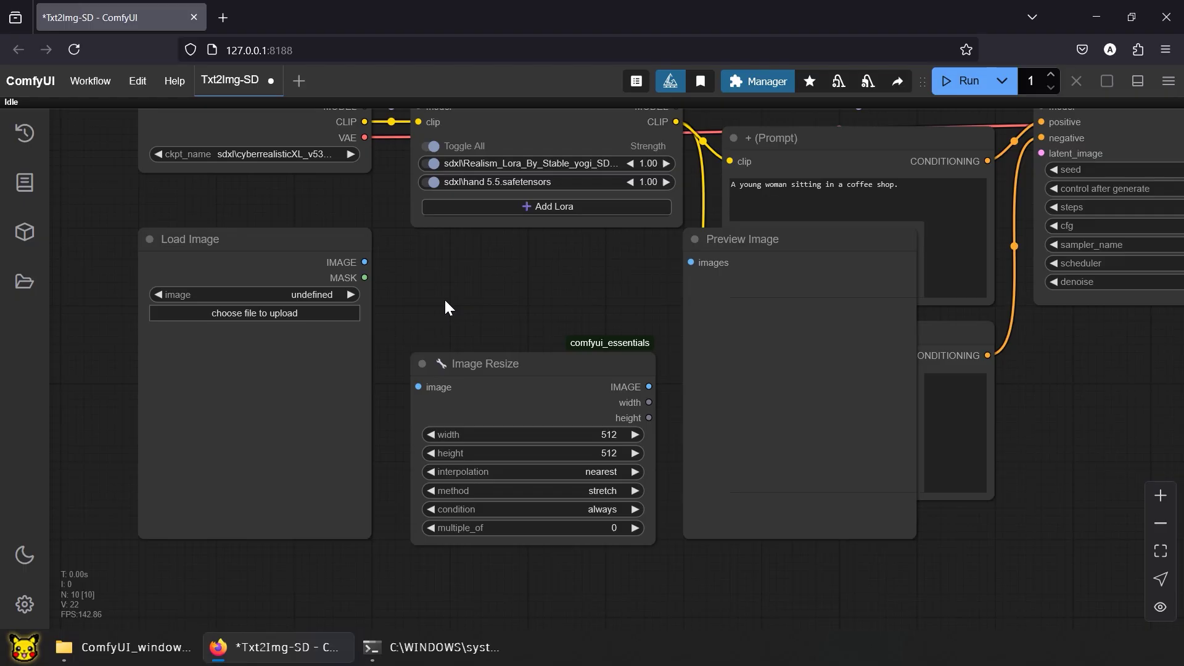
drag(365, 262, 419, 387)
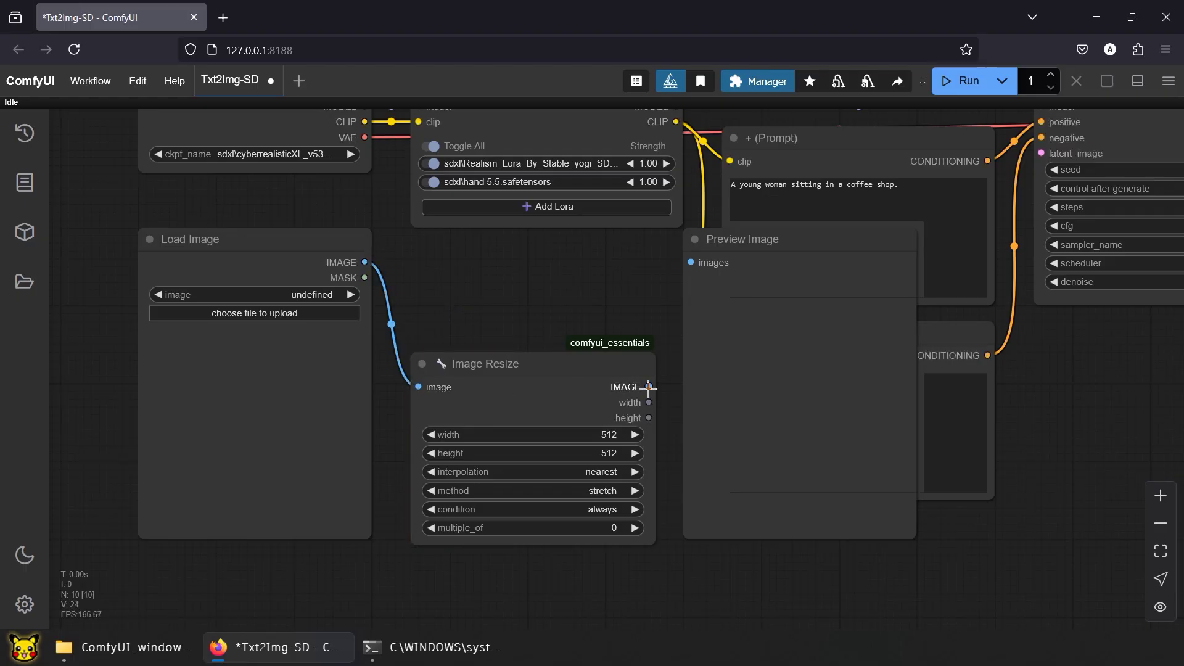
drag(649, 387, 691, 263)
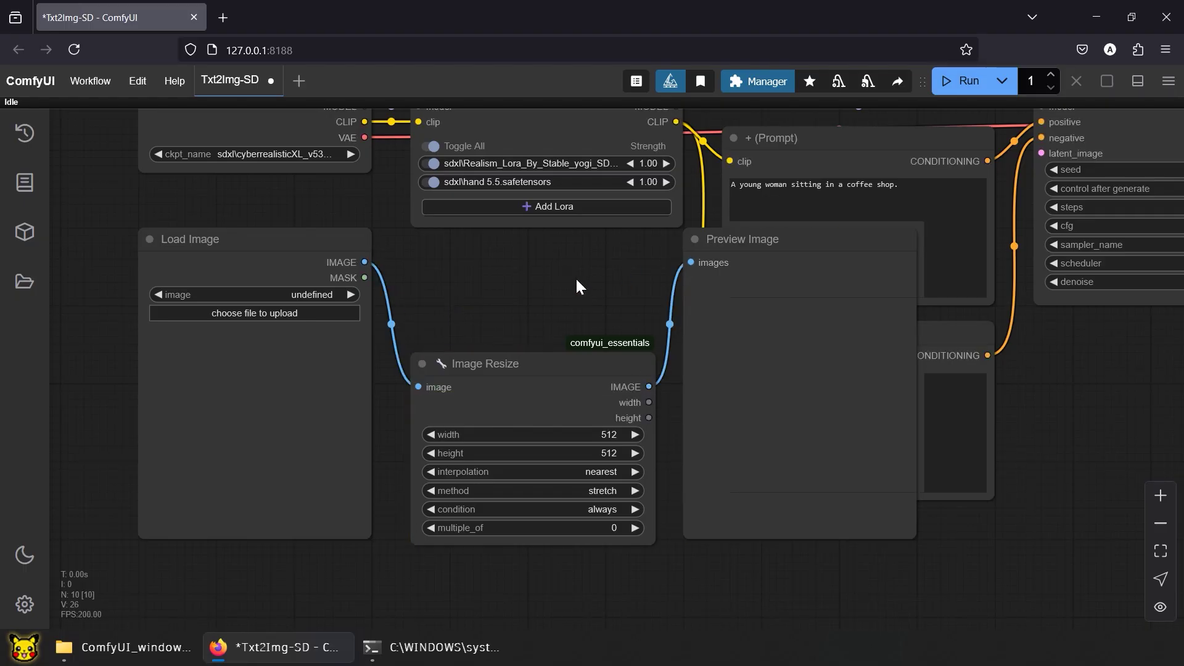
click(1160, 550)
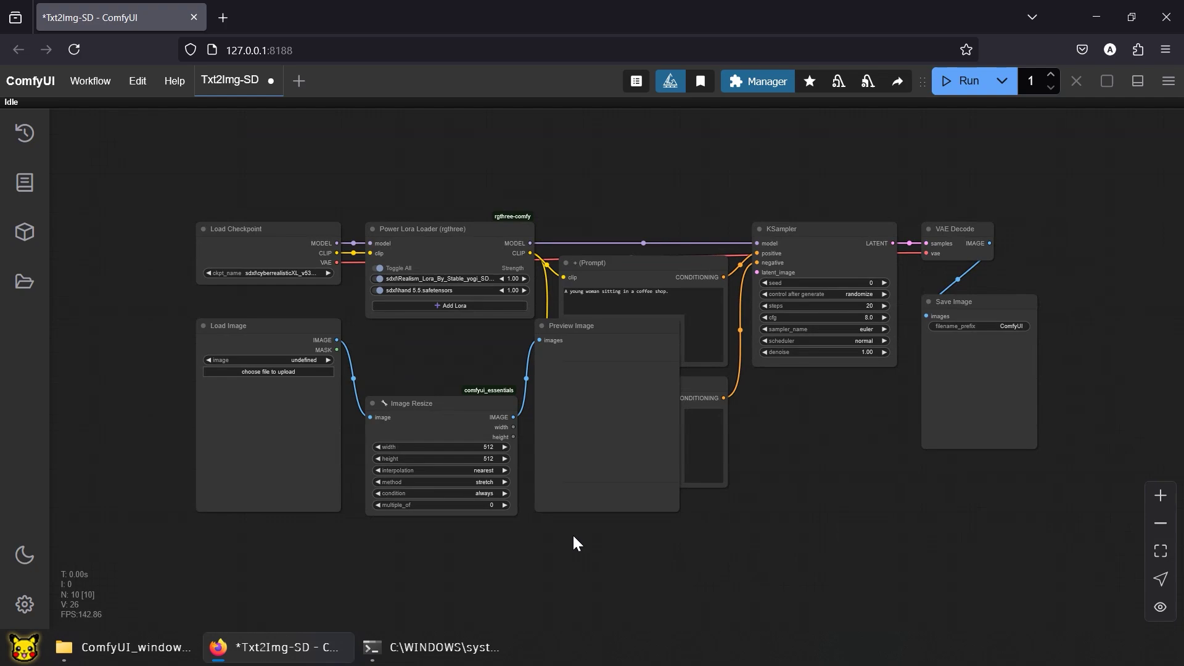
Bypass all nodes, then select and frame Load Image, Image Resize and Preview Image
key(ctrl+a)
right_click(286, 244)
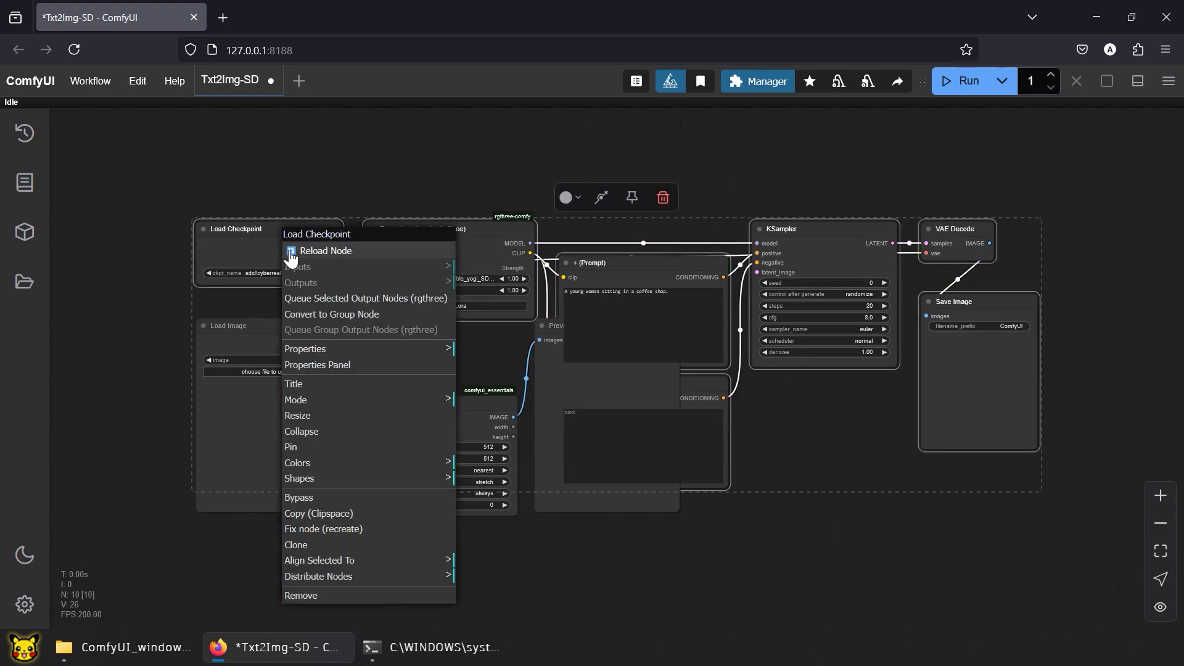
click(336, 501)
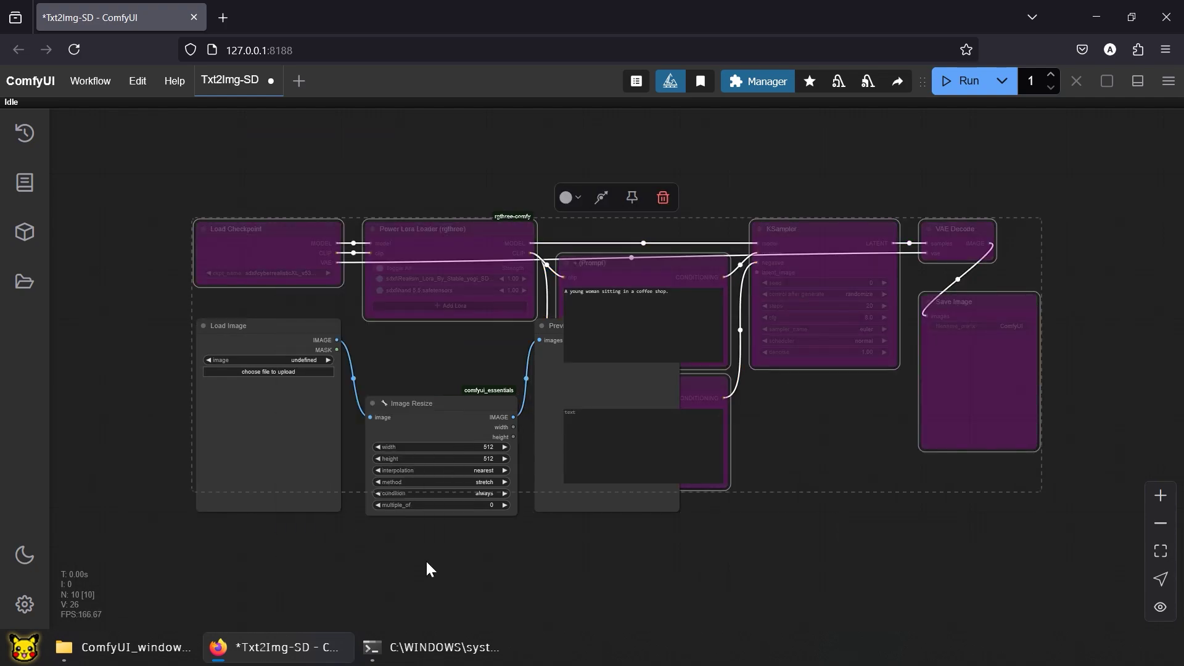
click(246, 325)
shift+click(442, 403)
shift+click(549, 325)
click(1160, 551)
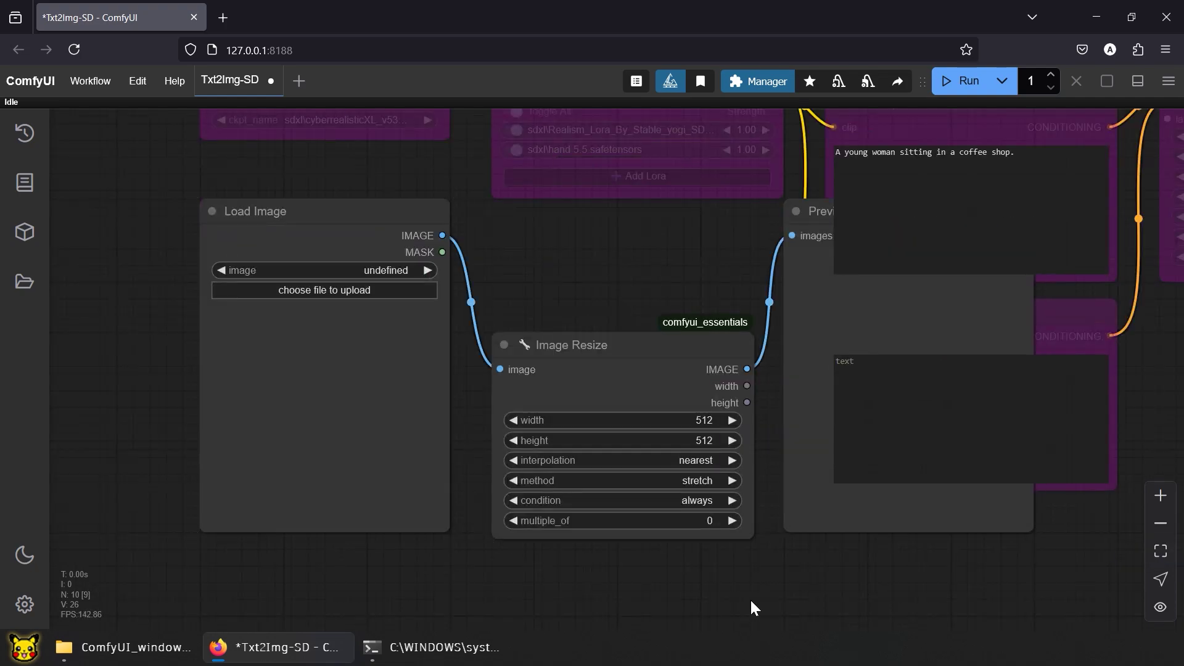
click(642, 256)
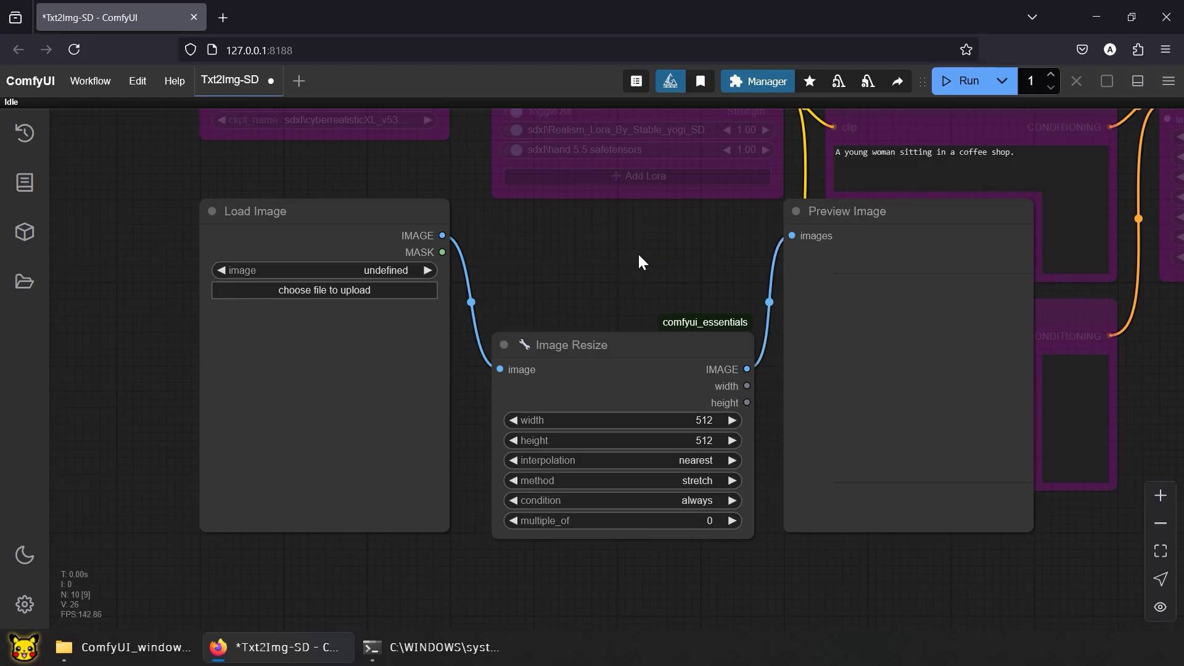
Load ComfyUI_00015_.png, set Image Resize to keep proportion, and run the preview
click(318, 294)
double_click(227, 142)
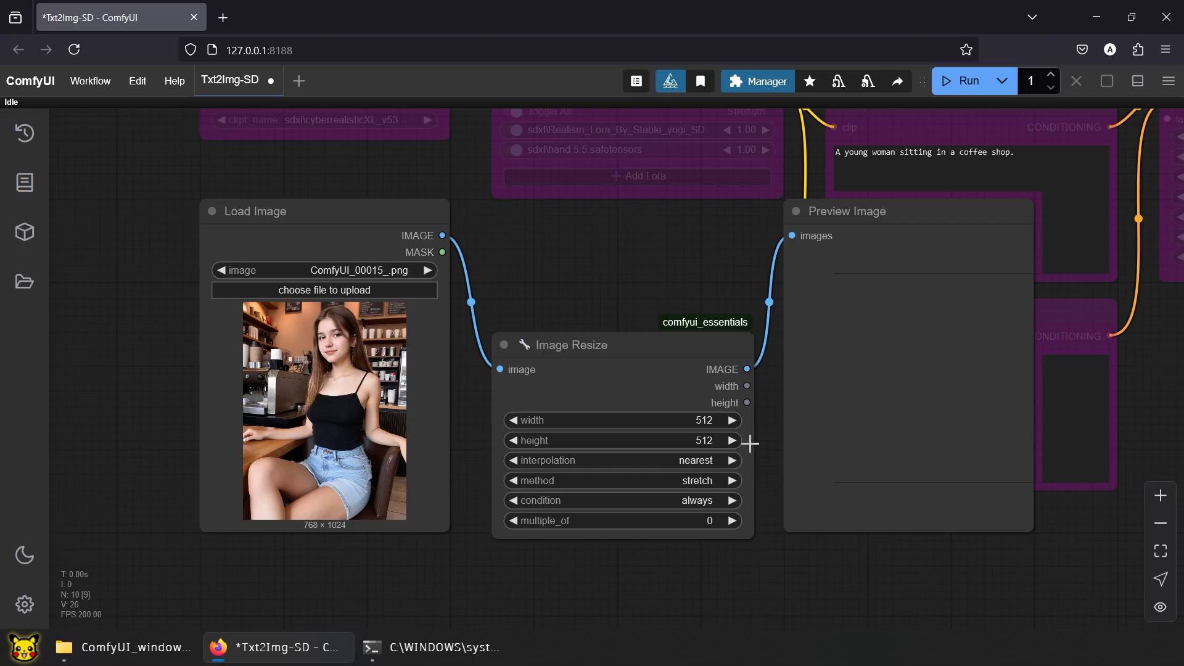
click(708, 480)
click(732, 480)
click(949, 83)
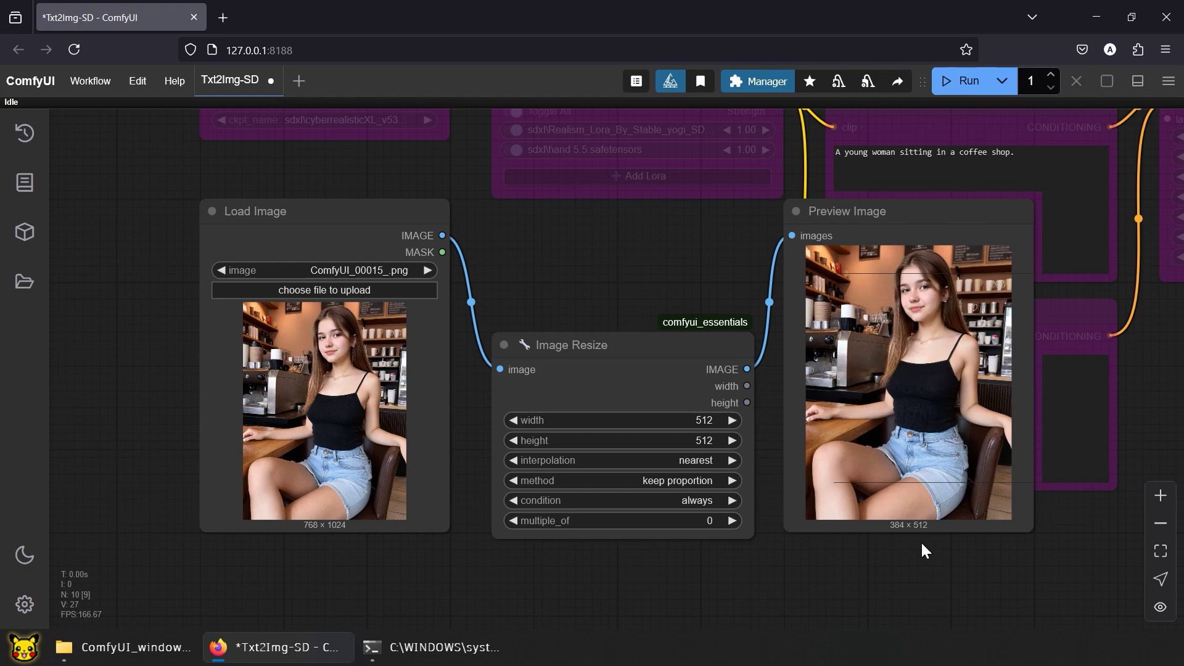
Replace the Preview Image node with a VAE Encode node
click(932, 218)
key(Delete)
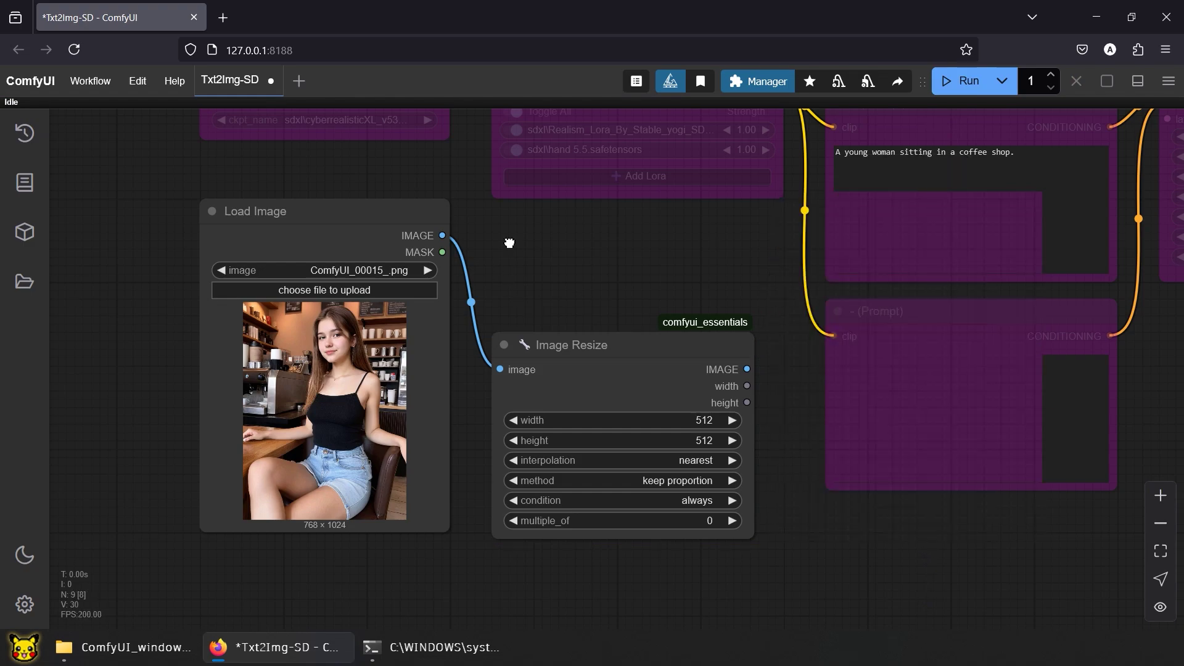
double_click(510, 243)
text(vae)
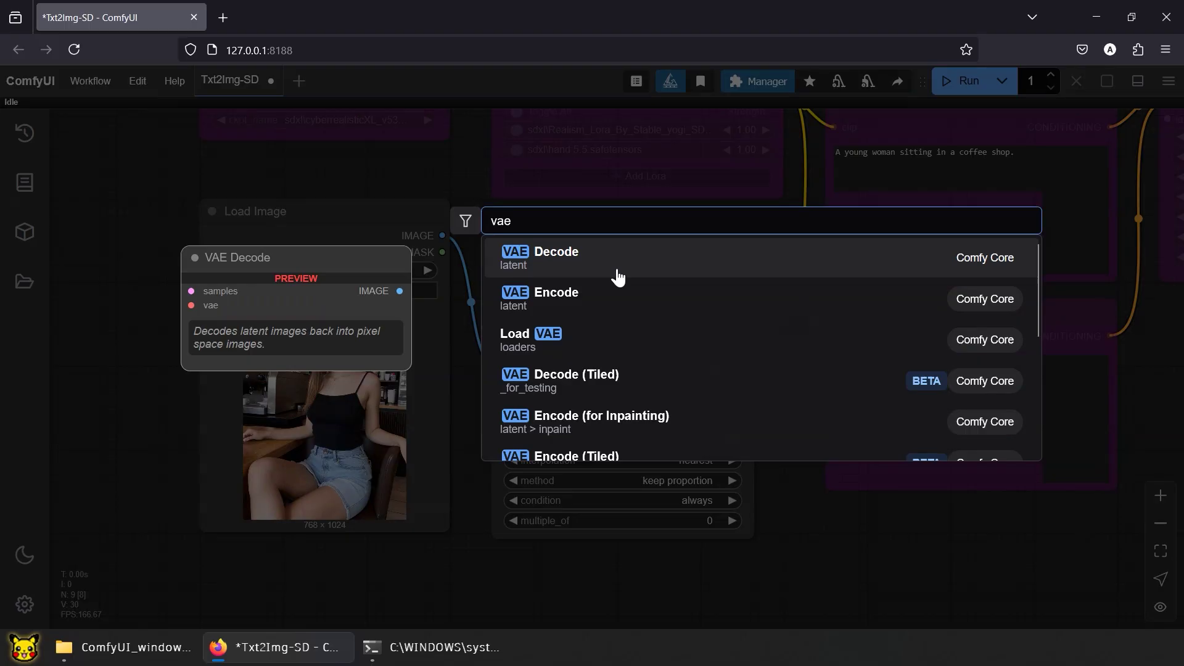
click(627, 306)
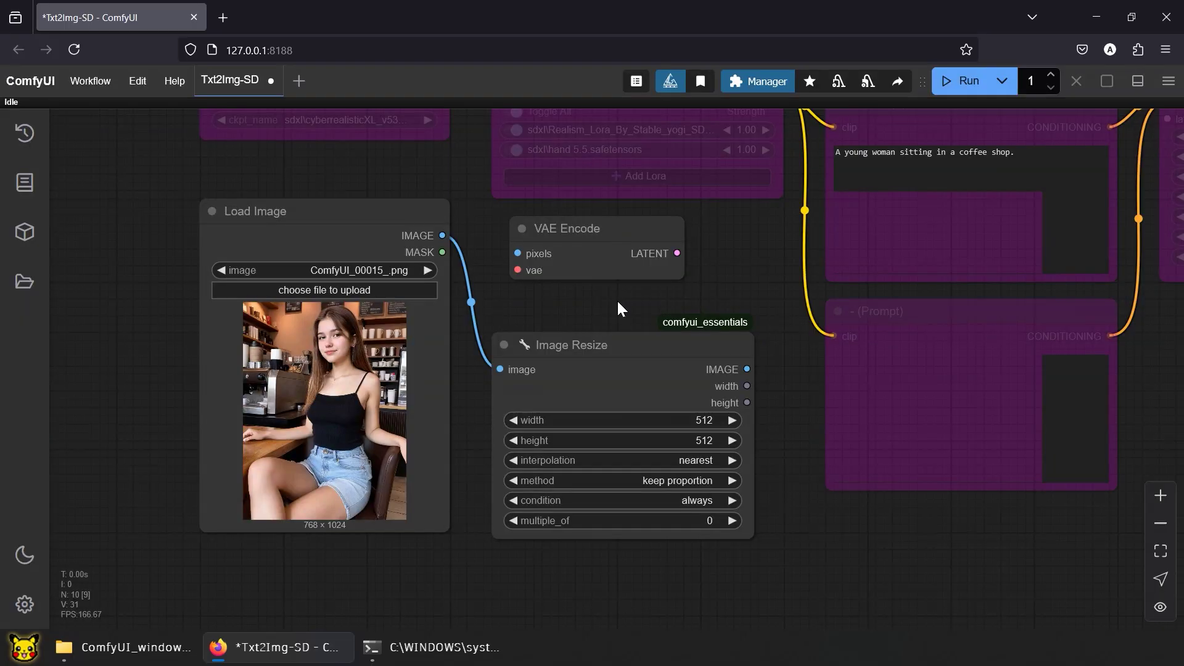
drag(693, 232, 753, 233)
Wire checkpoint VAE and resized image into VAE Encode, and its LATENT into KSampler latent_image
drag(547, 246, 515, 320)
drag(419, 204, 598, 379)
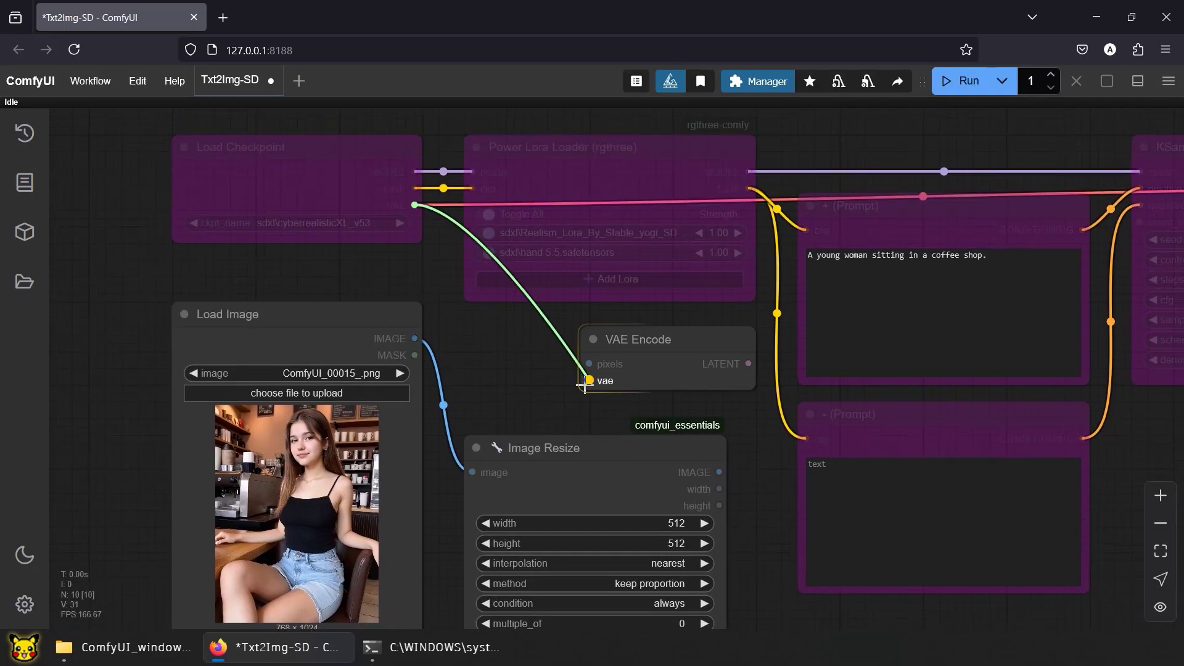
drag(722, 469, 594, 361)
scroll(918, 312, down, 3)
scroll(918, 312, up, 6)
drag(454, 438, 979, 250)
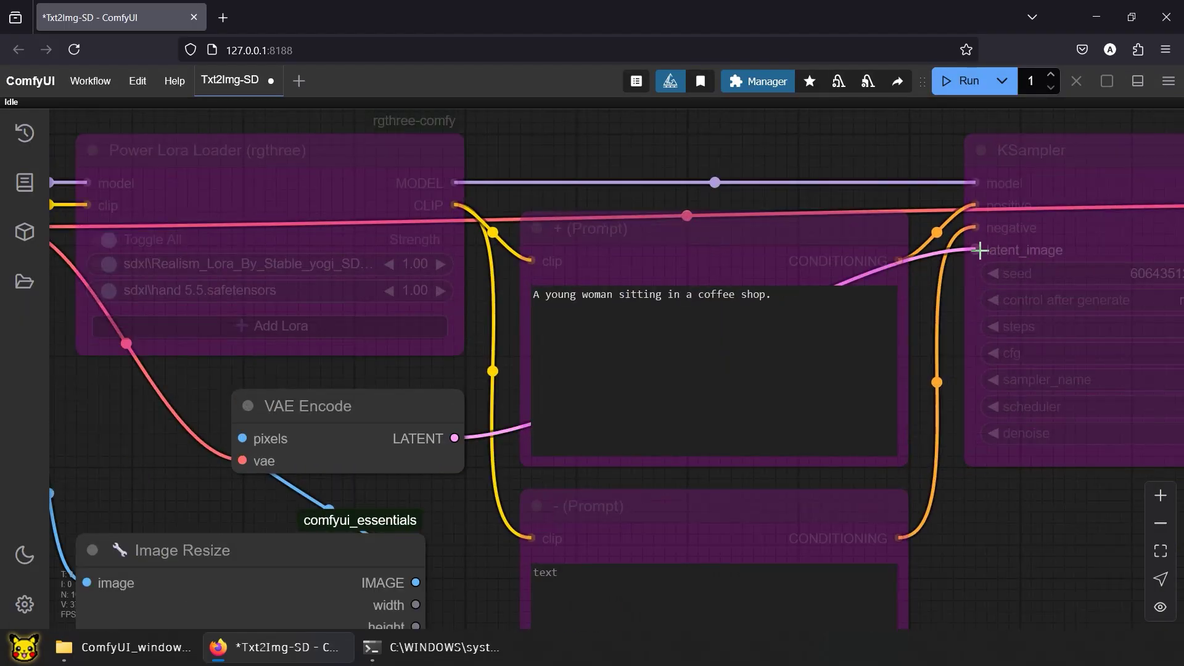
click(1160, 550)
Turn bypass off for all nodes and save the workflow
key(ctrl+a)
right_click(818, 229)
click(860, 496)
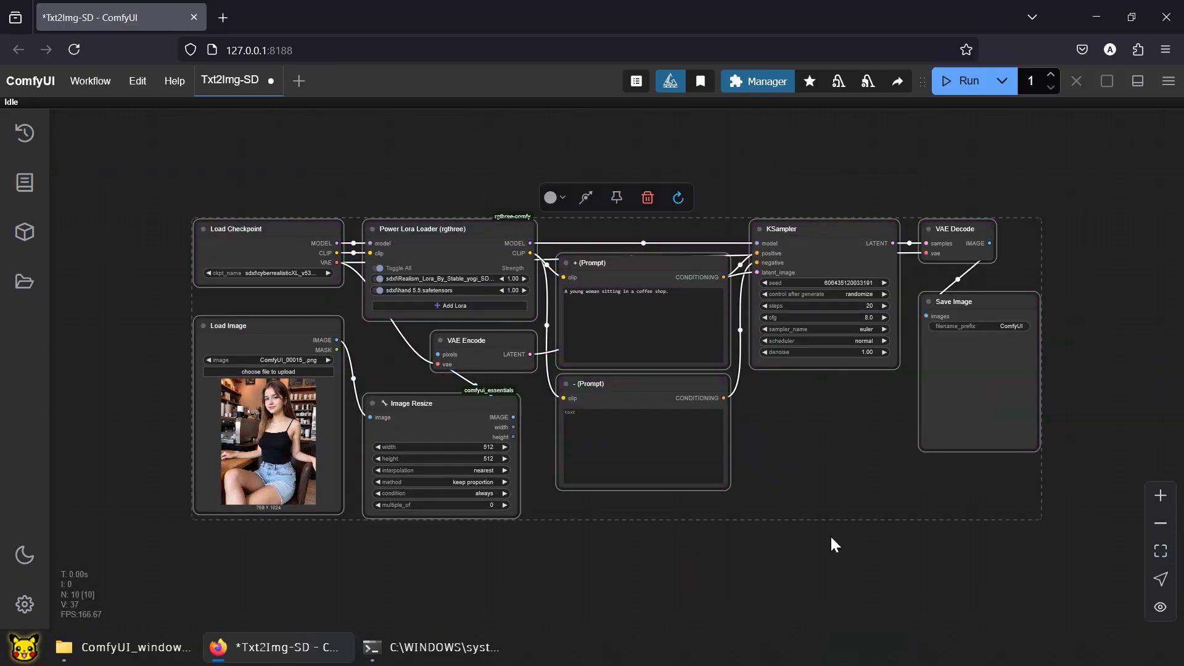
click(812, 461)
key(ctrl+s)
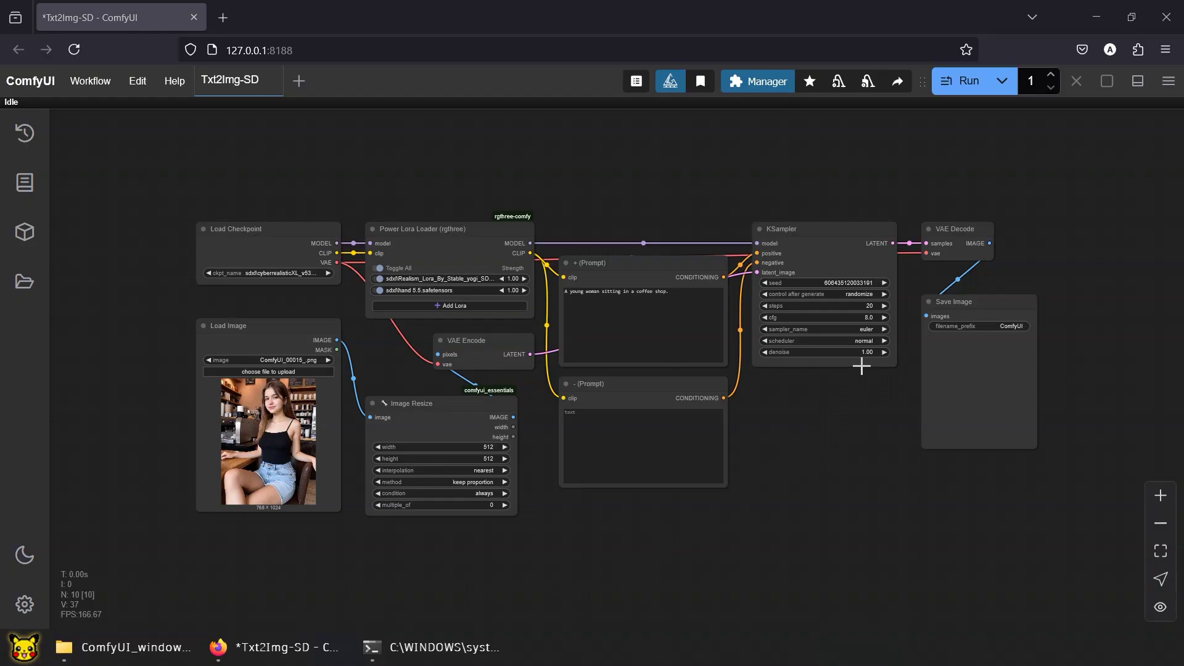
Keep denoise at 1, set batch count to 4, and generate the images
scroll(863, 363, up, 5)
click(865, 345)
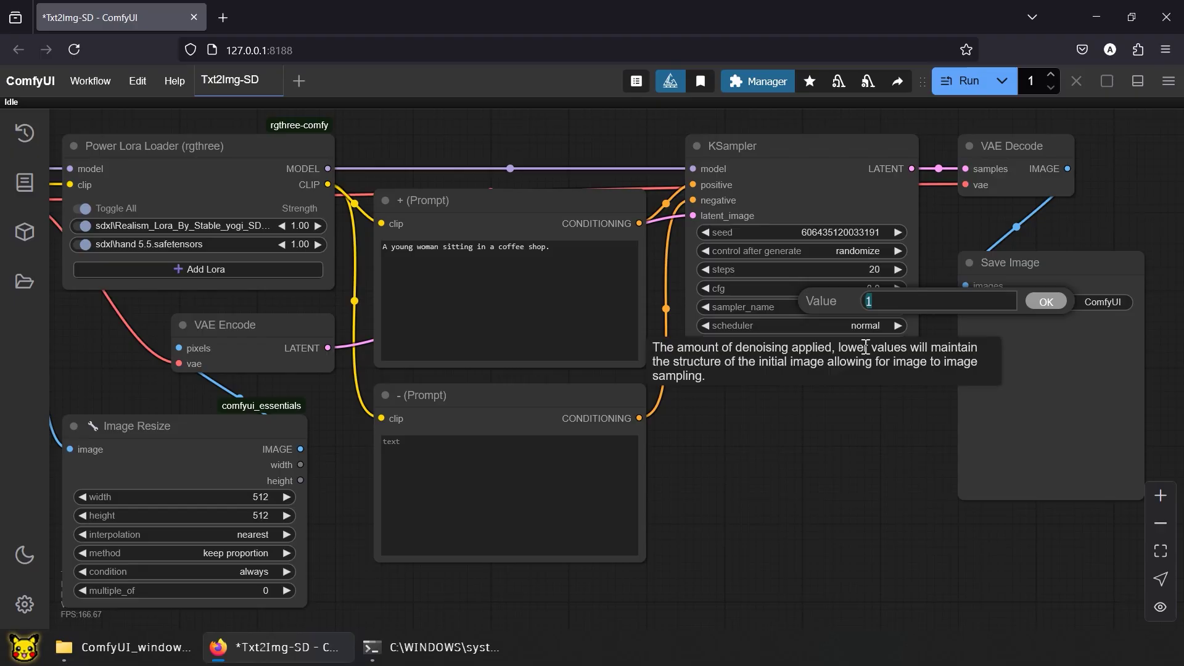
click(1046, 302)
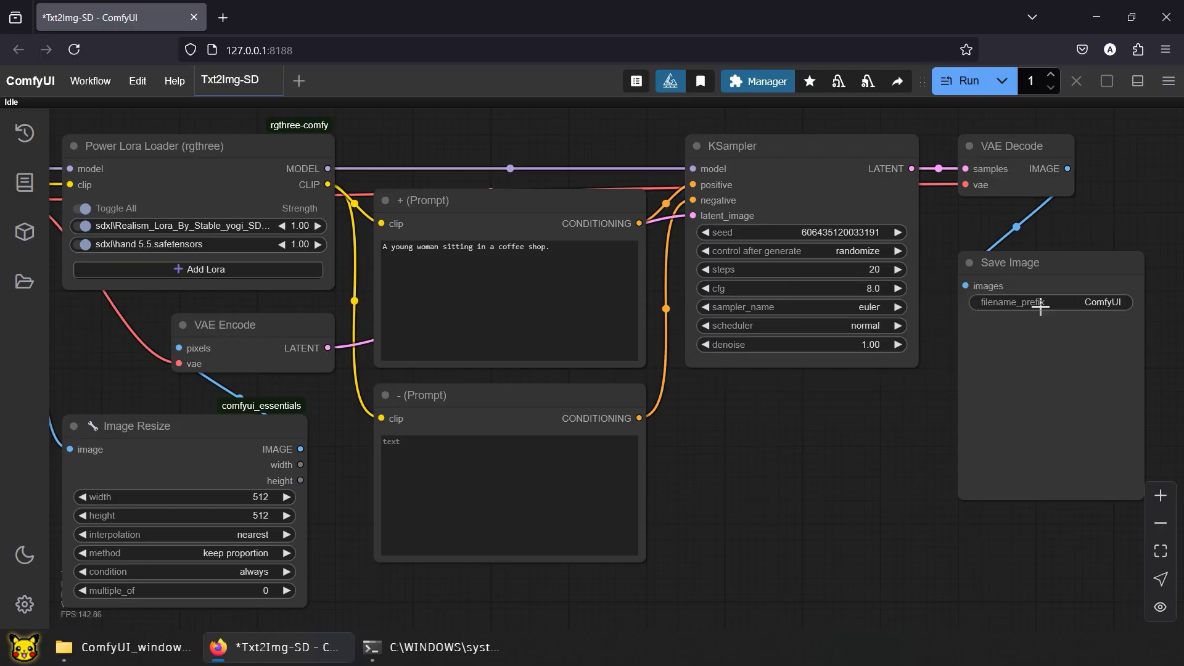
click(1160, 551)
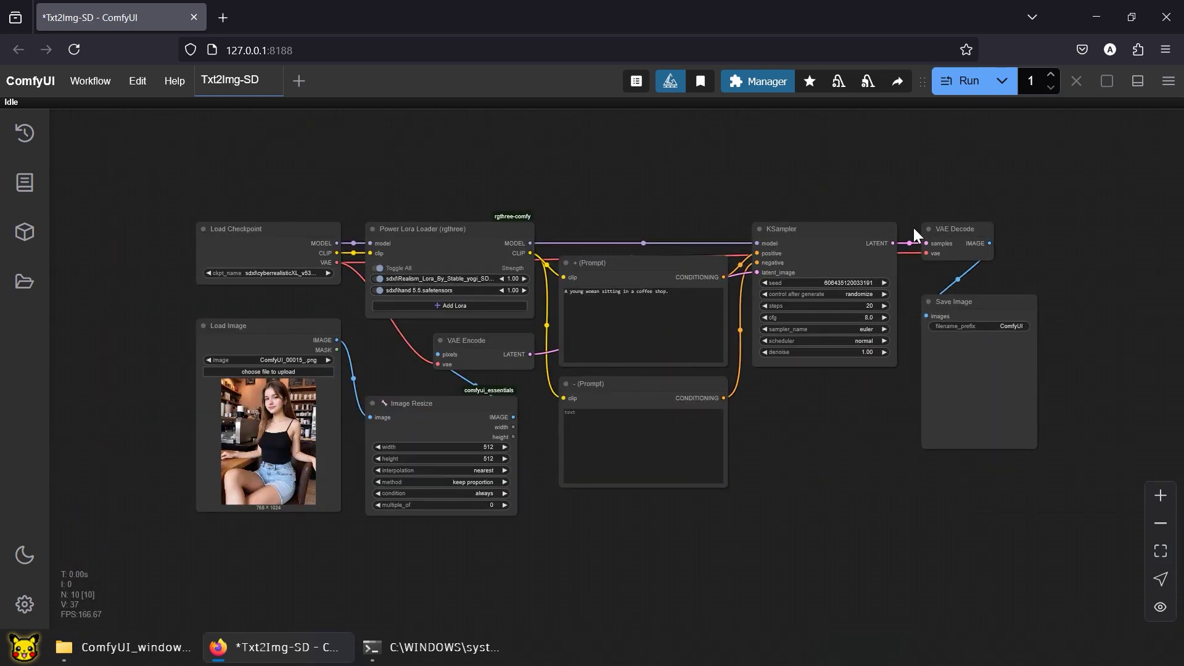
click(1051, 74)
click(953, 83)
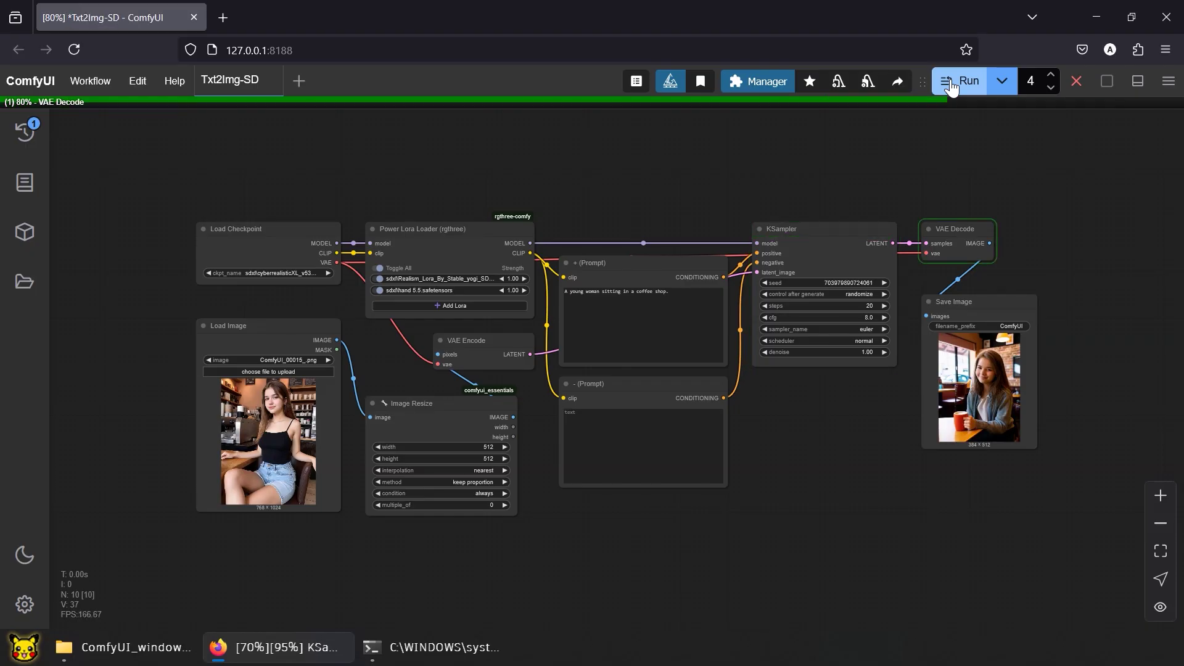
click(953, 87)
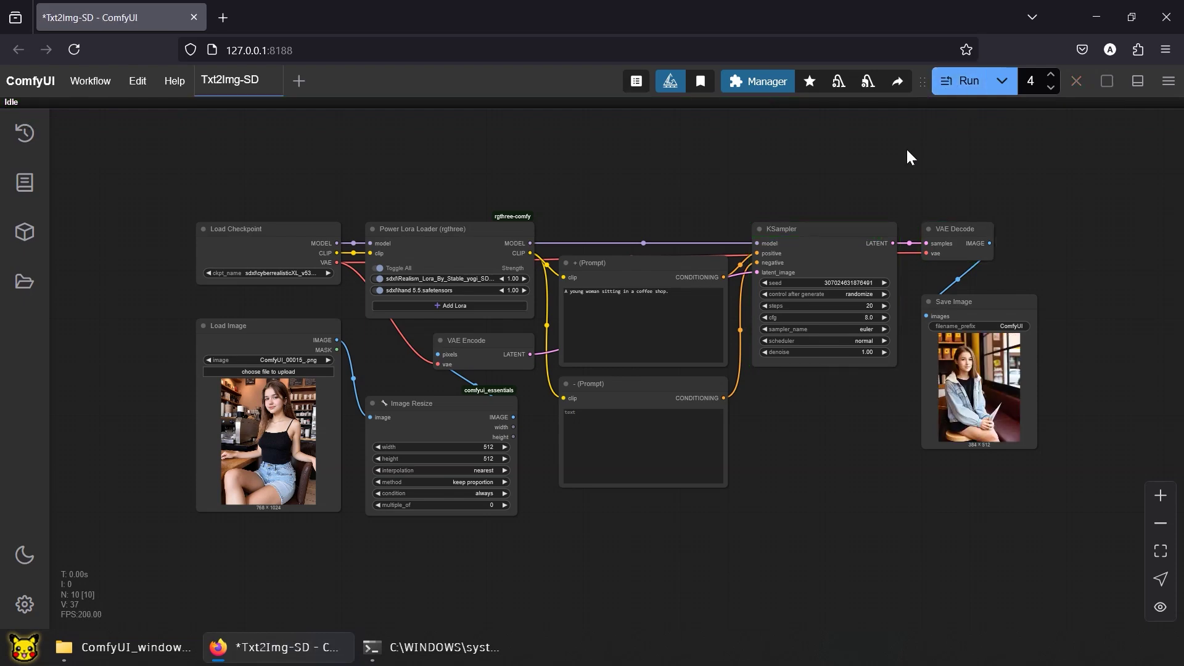
Set KSampler denoise to 0.75 and generate a batch of images
click(869, 352)
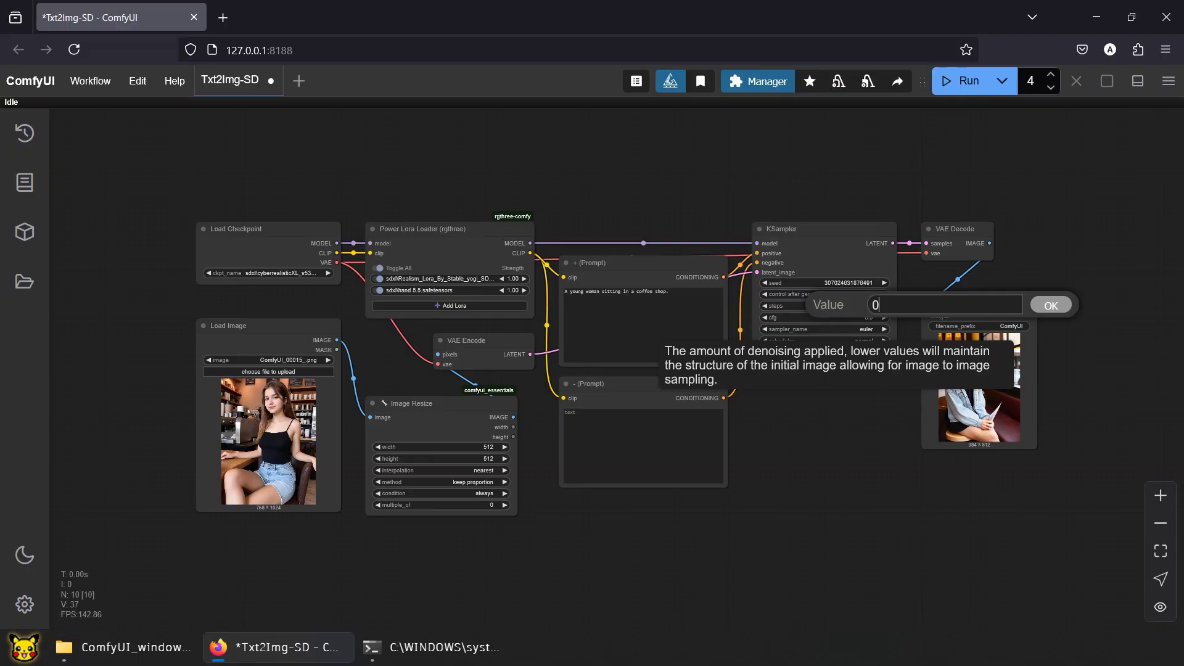
text(0.75)
key(Return)
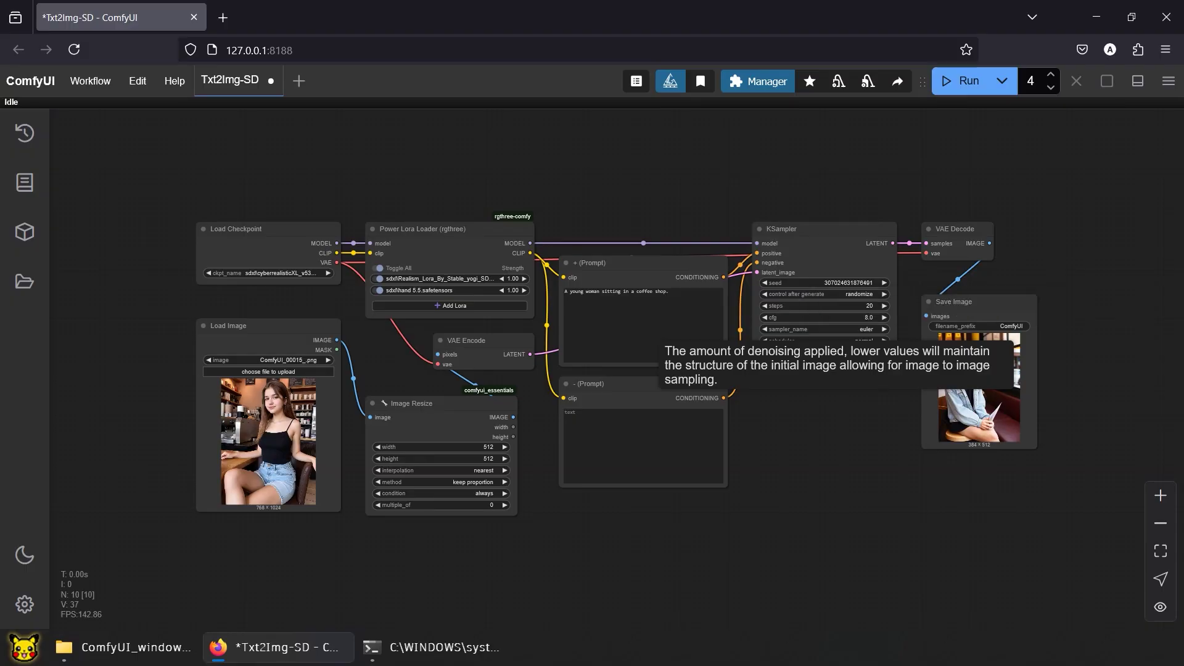
click(954, 85)
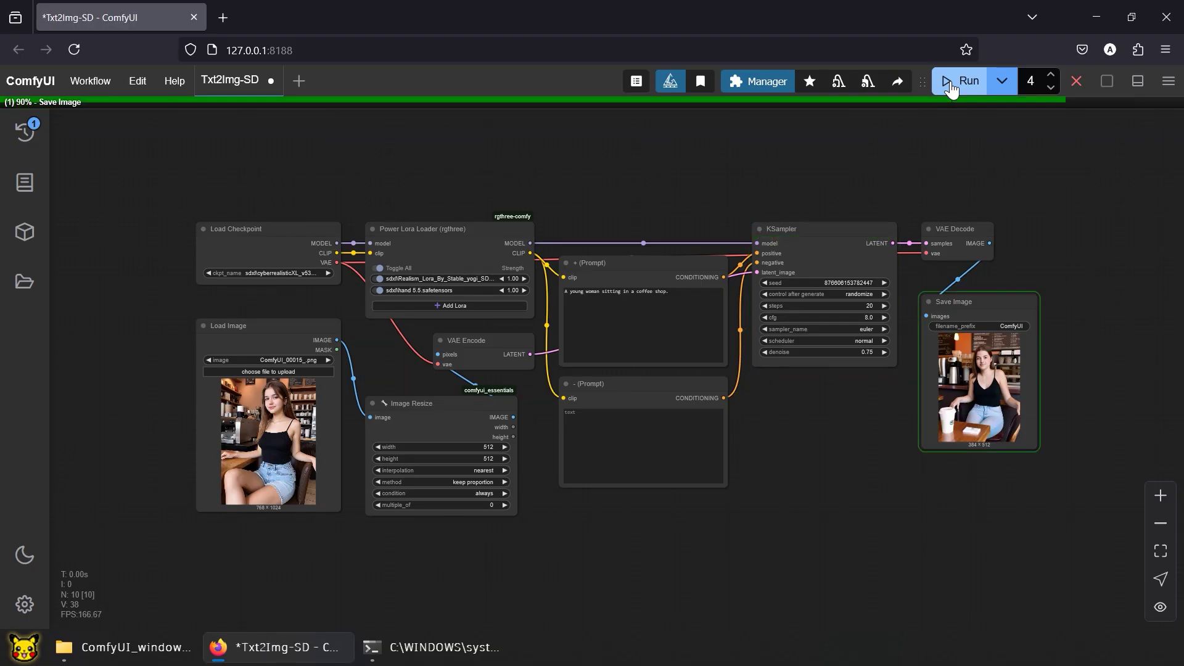
click(952, 86)
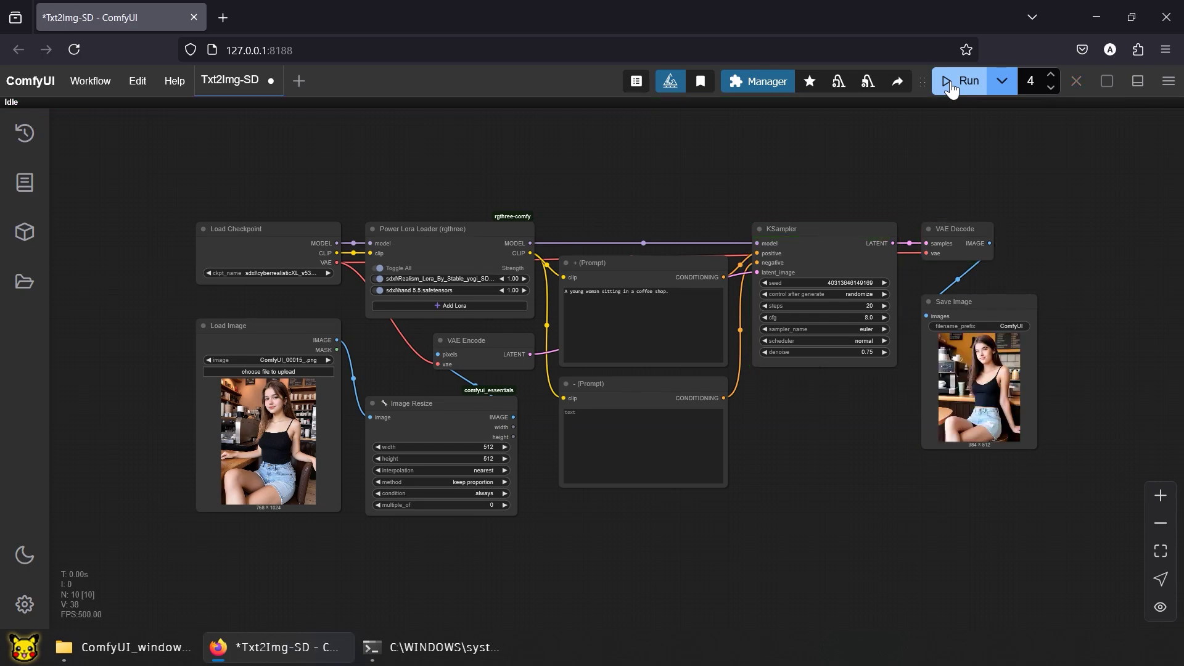
Lower denoise to 0.50 and generate another batch
click(869, 351)
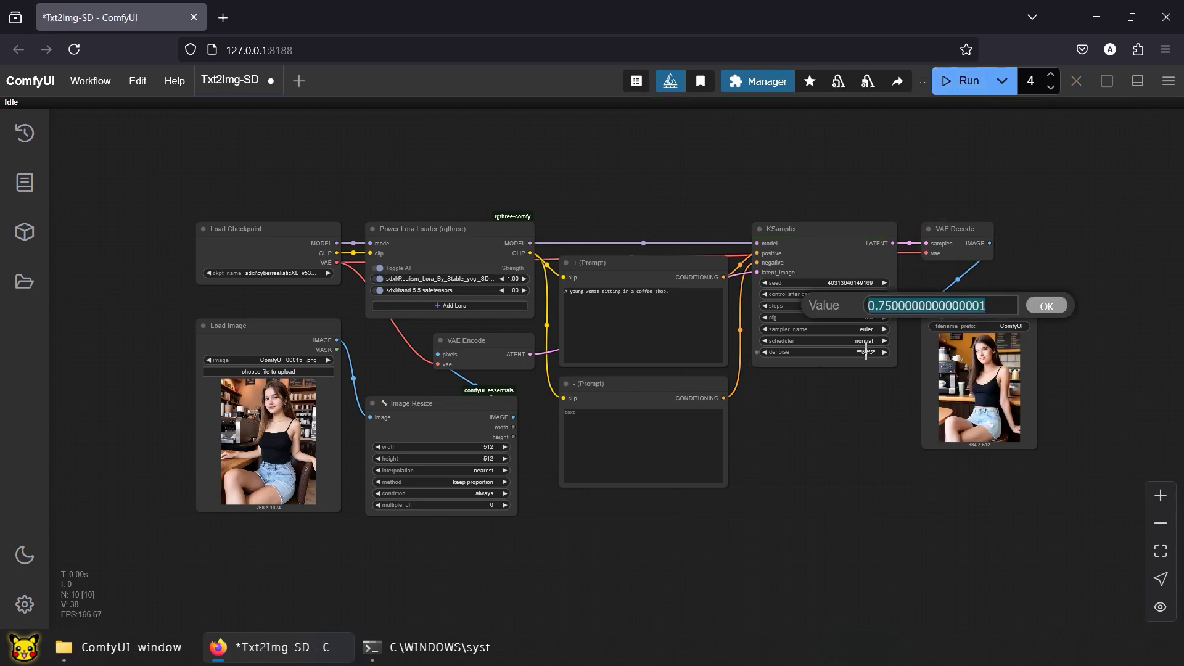
text(0.5)
key(Return)
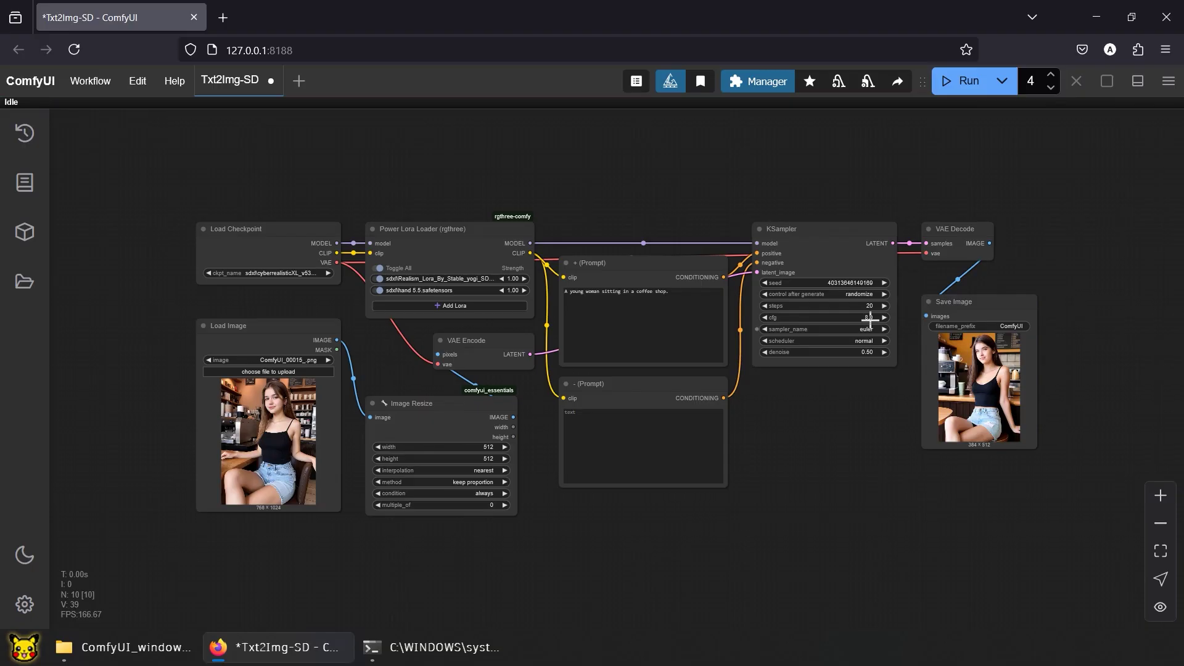
click(954, 85)
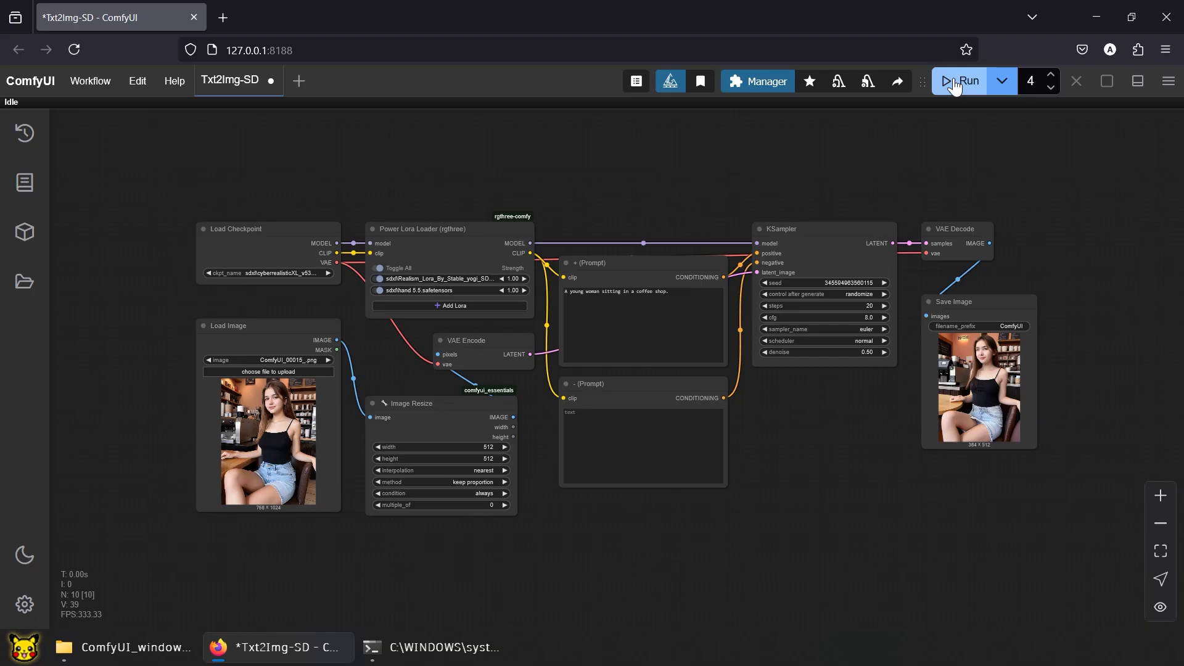
Add a Florence2Run node below the Image Resize node
click(401, 550)
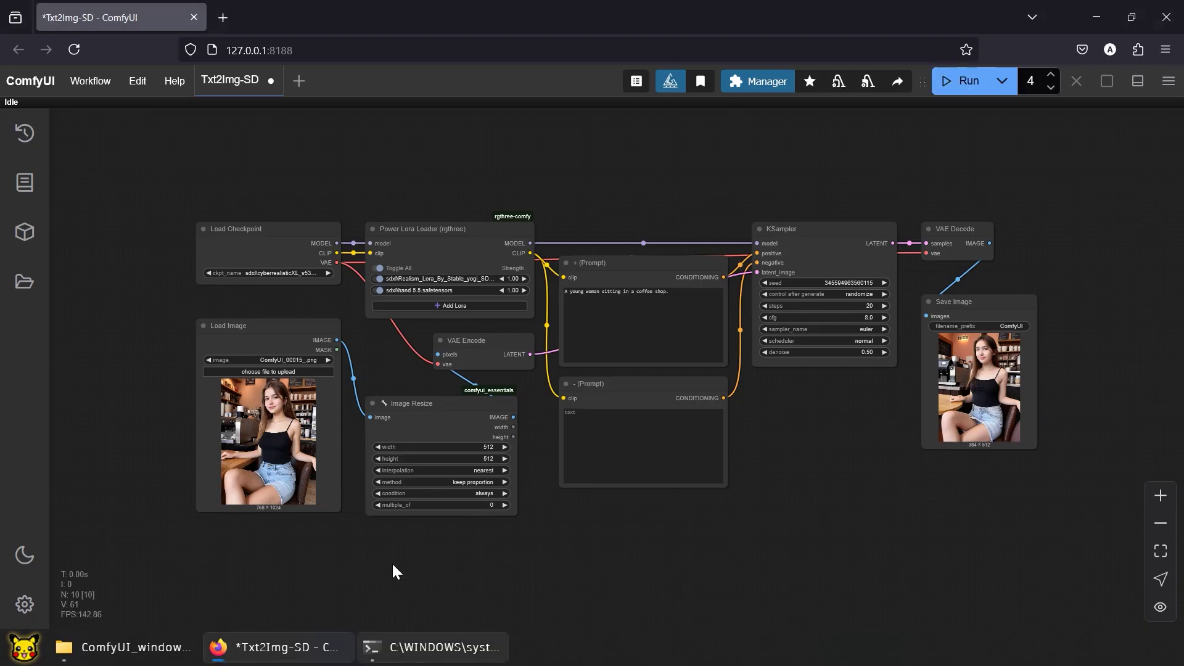
drag(395, 572, 434, 374)
scroll(434, 375, up, 2)
scroll(466, 342, up, 2)
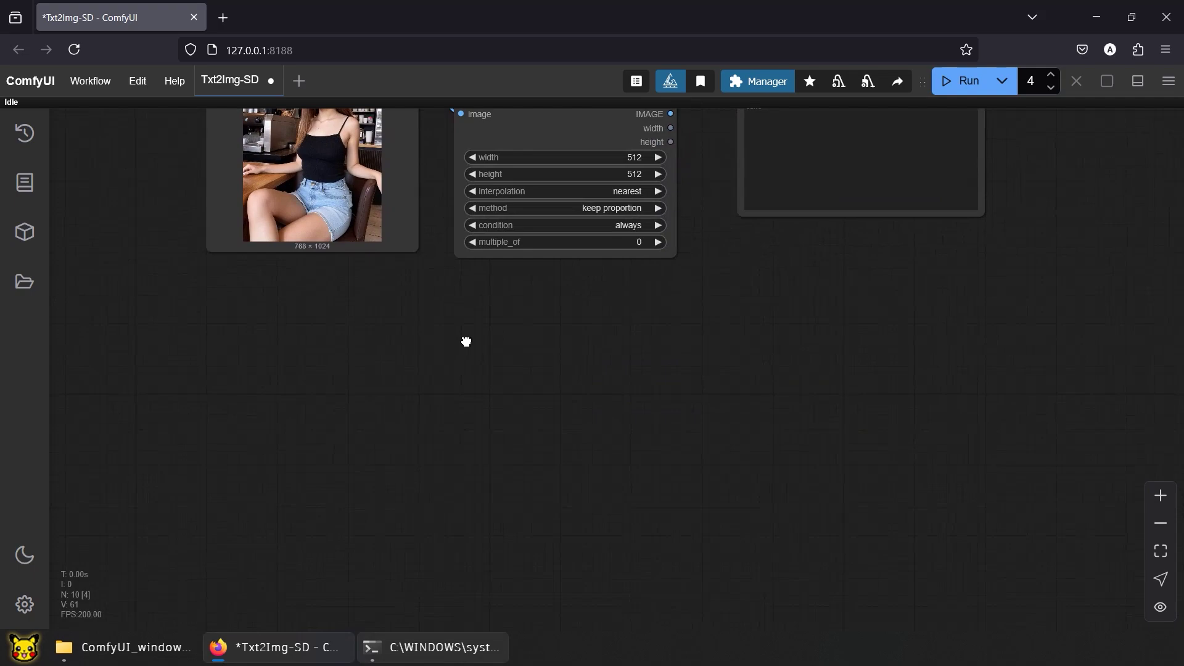
double_click(467, 351)
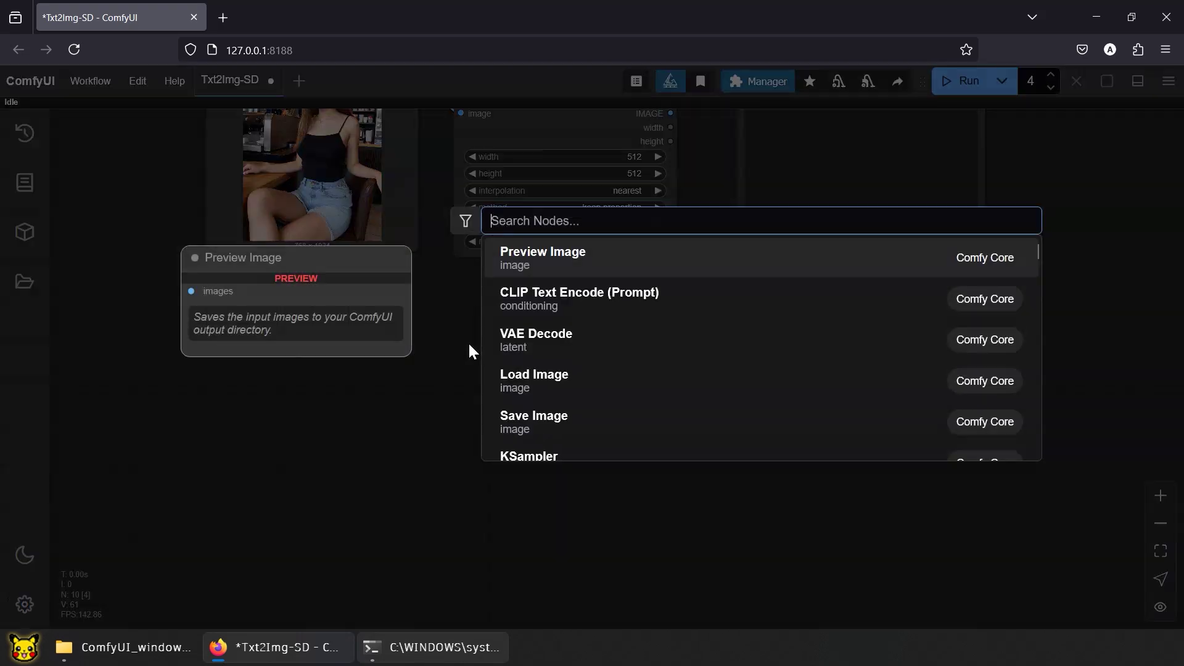
text(florence)
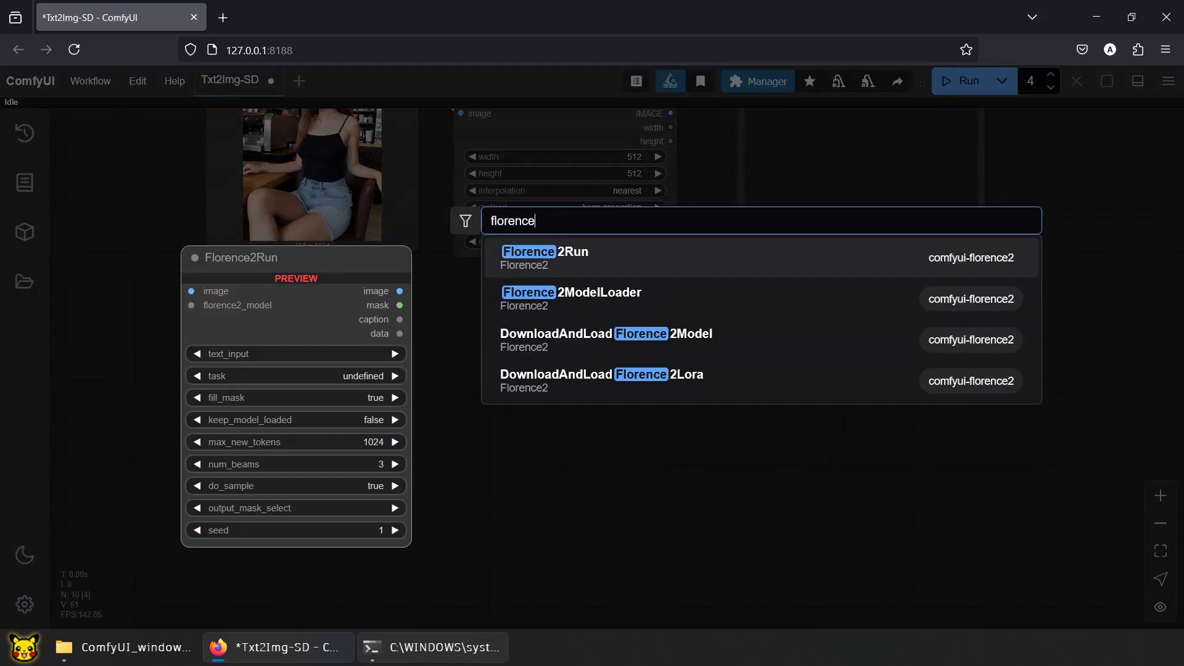
click(592, 258)
drag(550, 312, 591, 299)
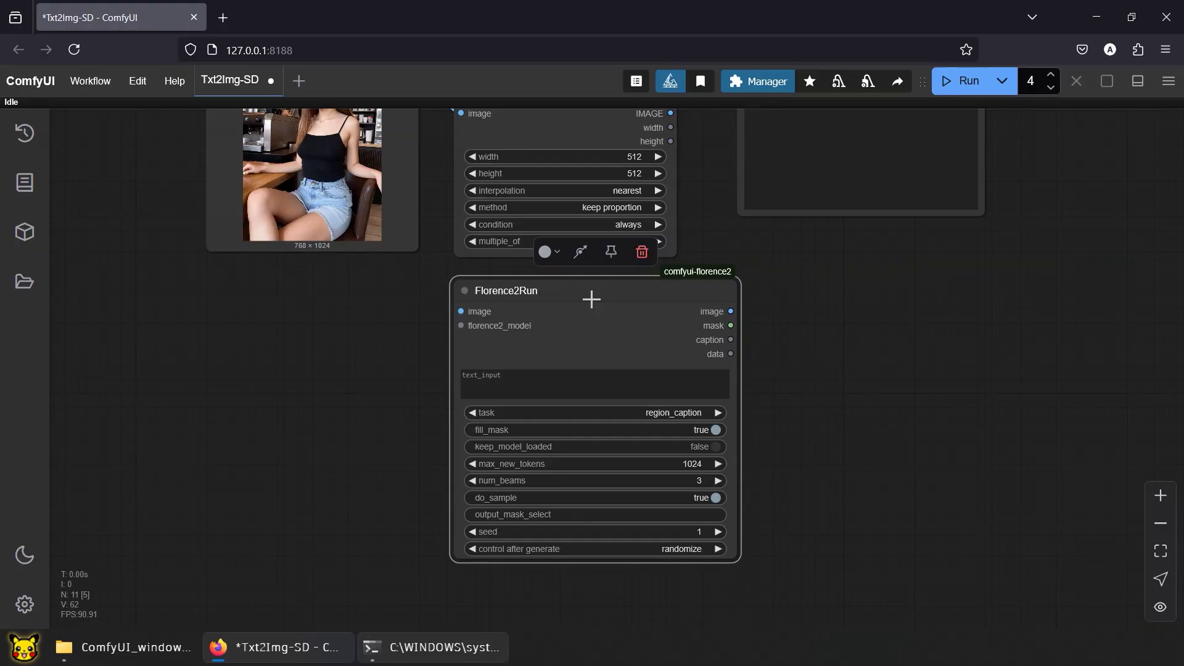
Add a Florence2ModelLoader node to the left of Florence2Run
double_click(368, 294)
text(florence)
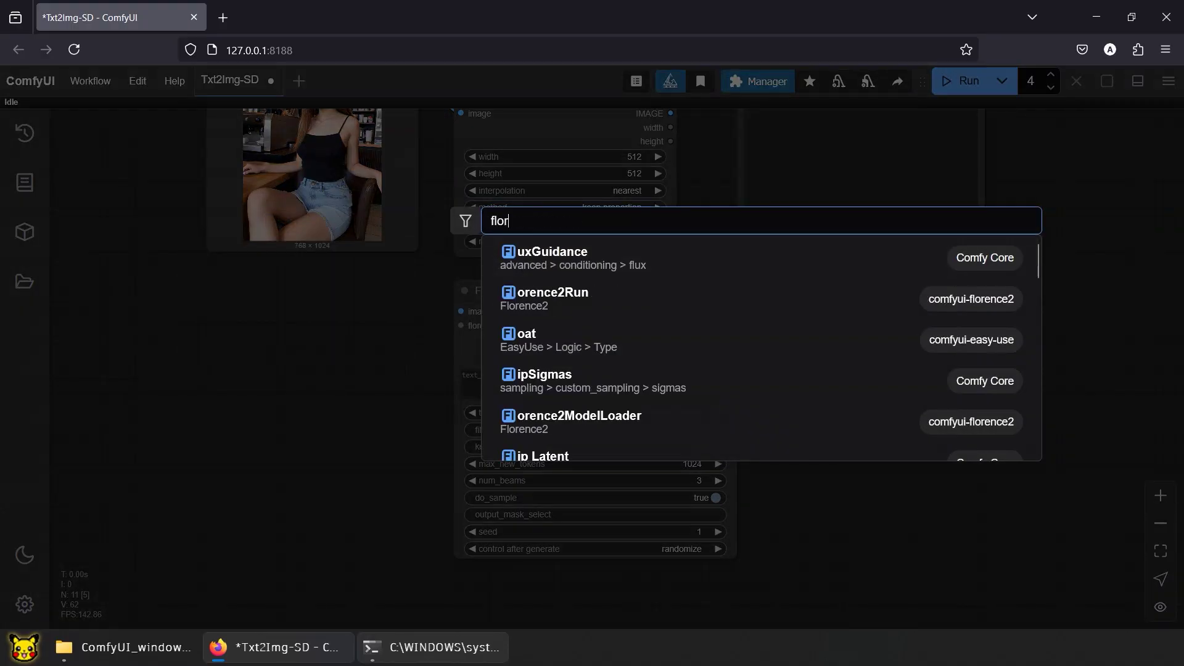
click(598, 298)
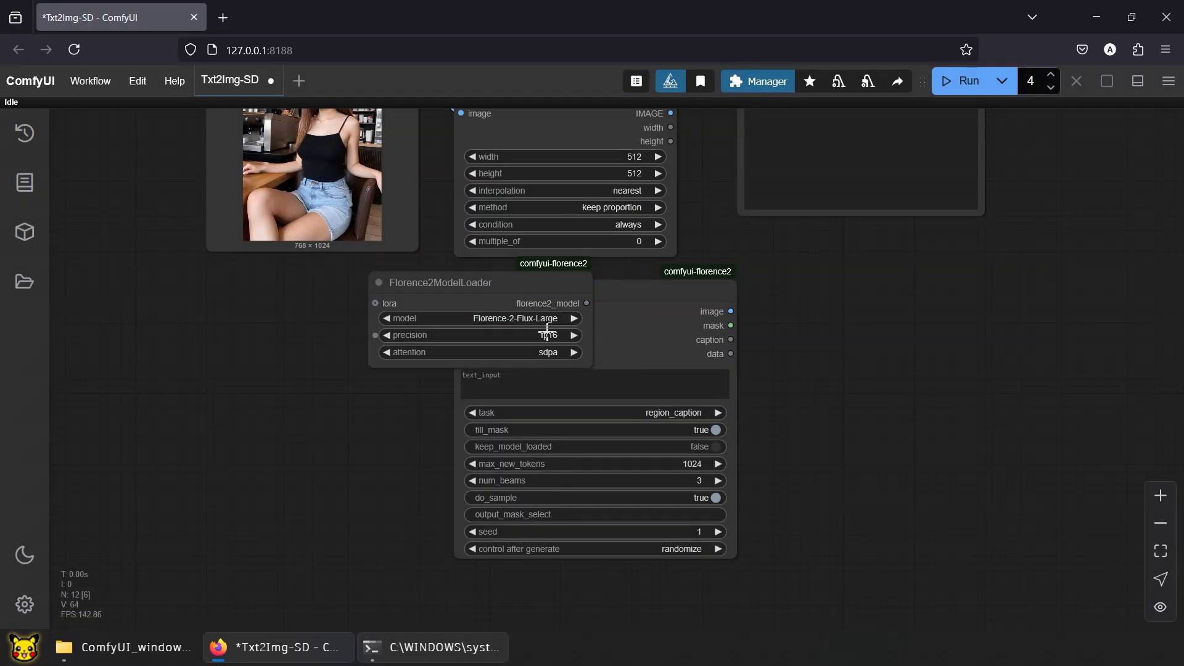
drag(512, 281, 333, 336)
Add an enlarged Show Any node beside the Florence nodes
double_click(817, 285)
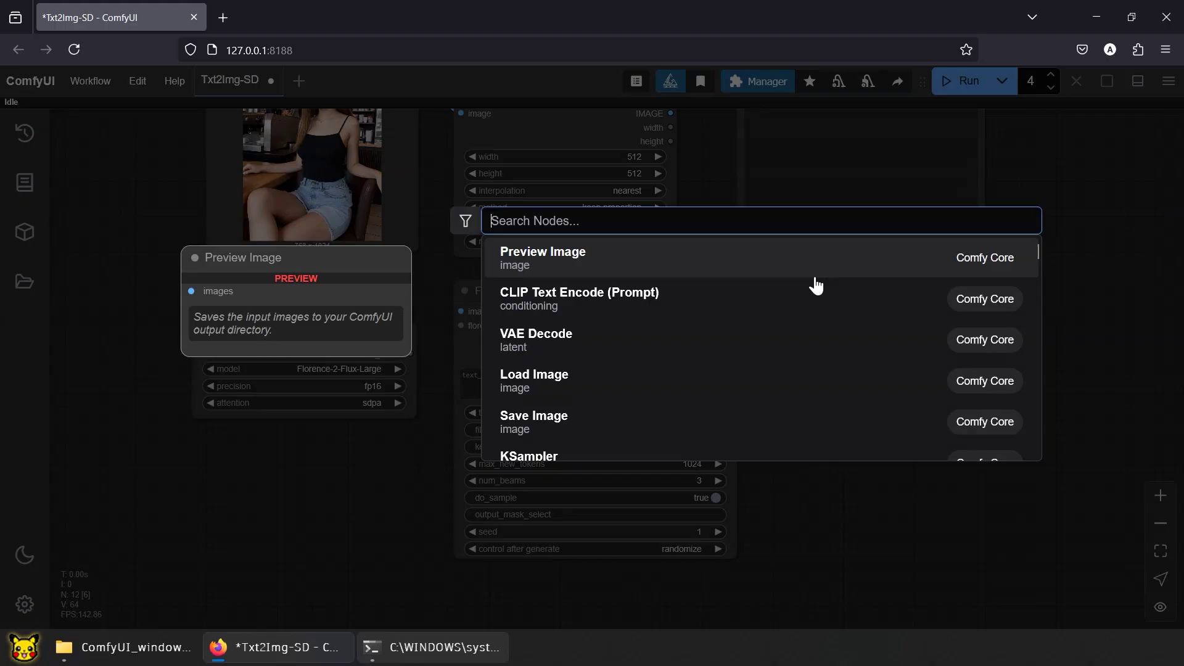
text(show any)
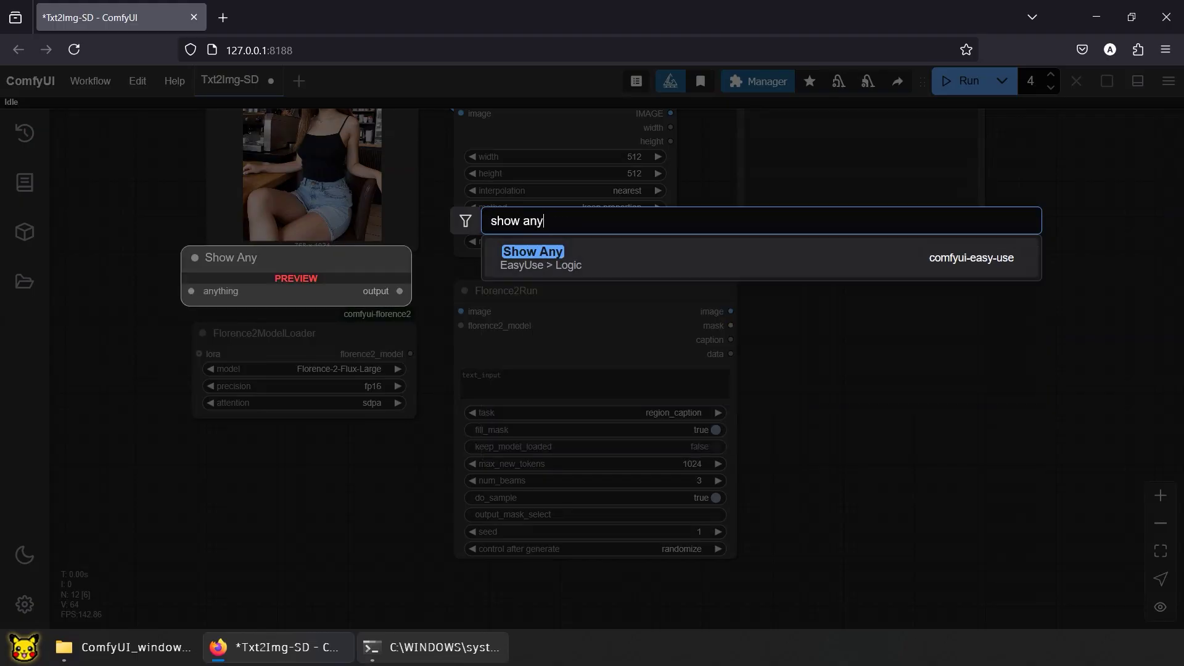
key(Return)
drag(930, 327, 993, 456)
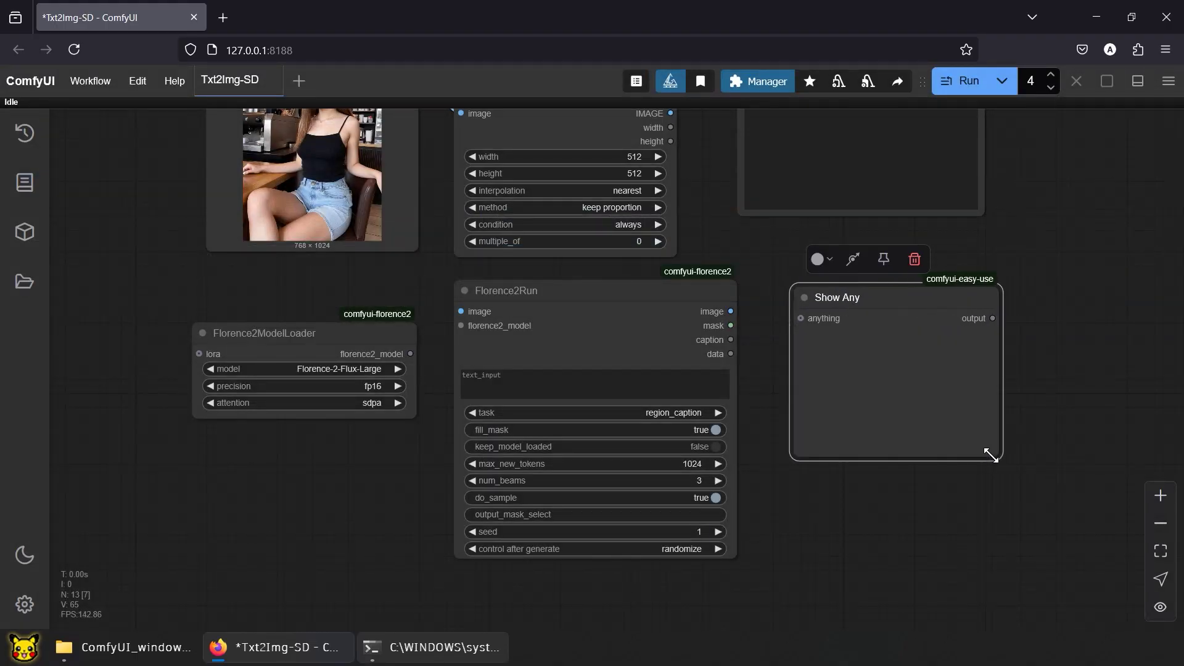
click(767, 262)
Wire the loaded image and Florence2 model into Florence2Run, and its caption to Show Any and the positive prompt
drag(768, 258, 748, 455)
drag(393, 200, 442, 511)
drag(392, 554, 442, 526)
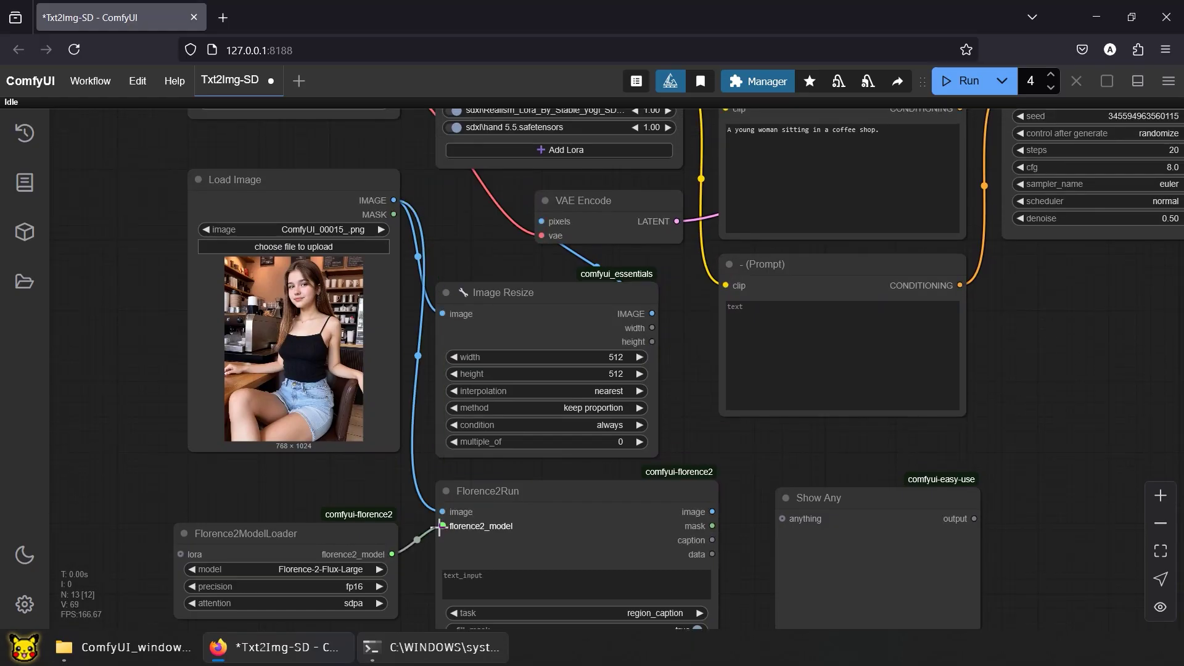
drag(712, 539, 782, 518)
drag(713, 540, 721, 138)
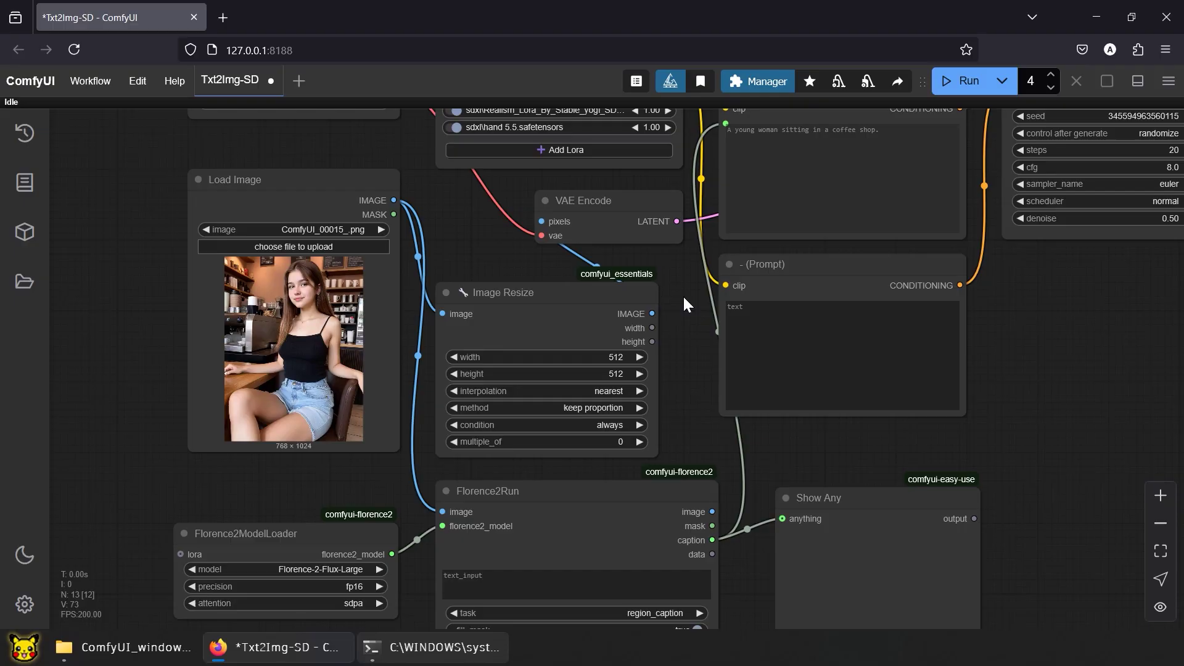
Set Florence2Run's task to more_detailed_caption and check the positive prompt's caption input
drag(767, 449, 768, 228)
click(680, 349)
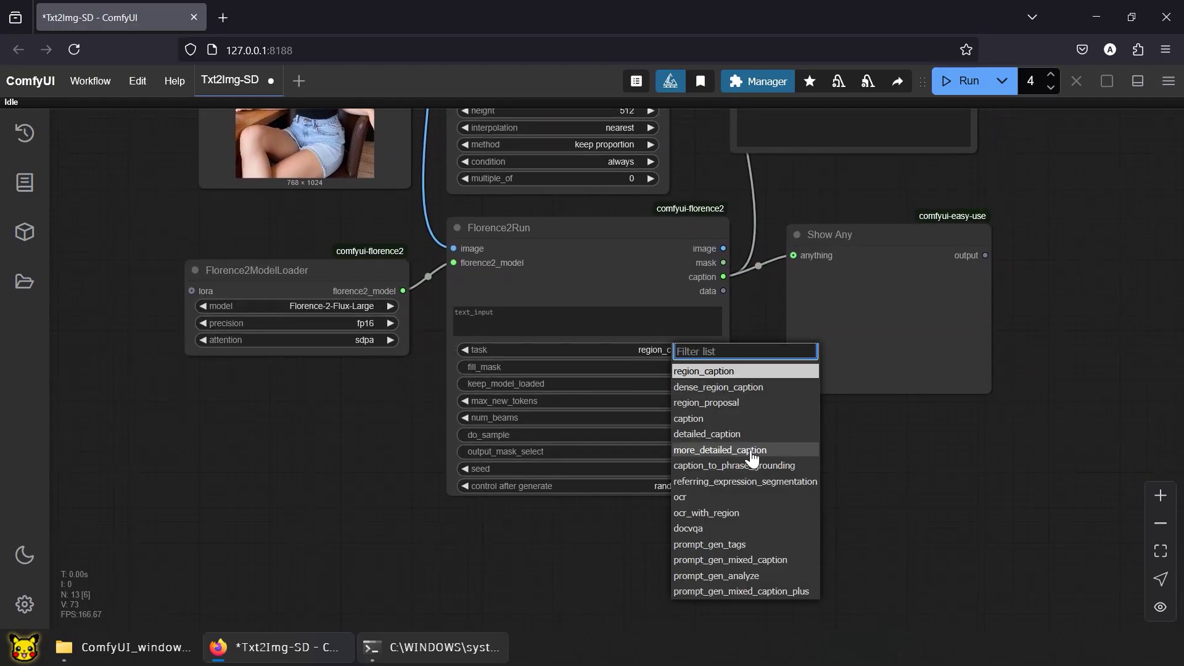
key(Escape)
scroll(734, 249, down, 3)
scroll(626, 210, up, 5)
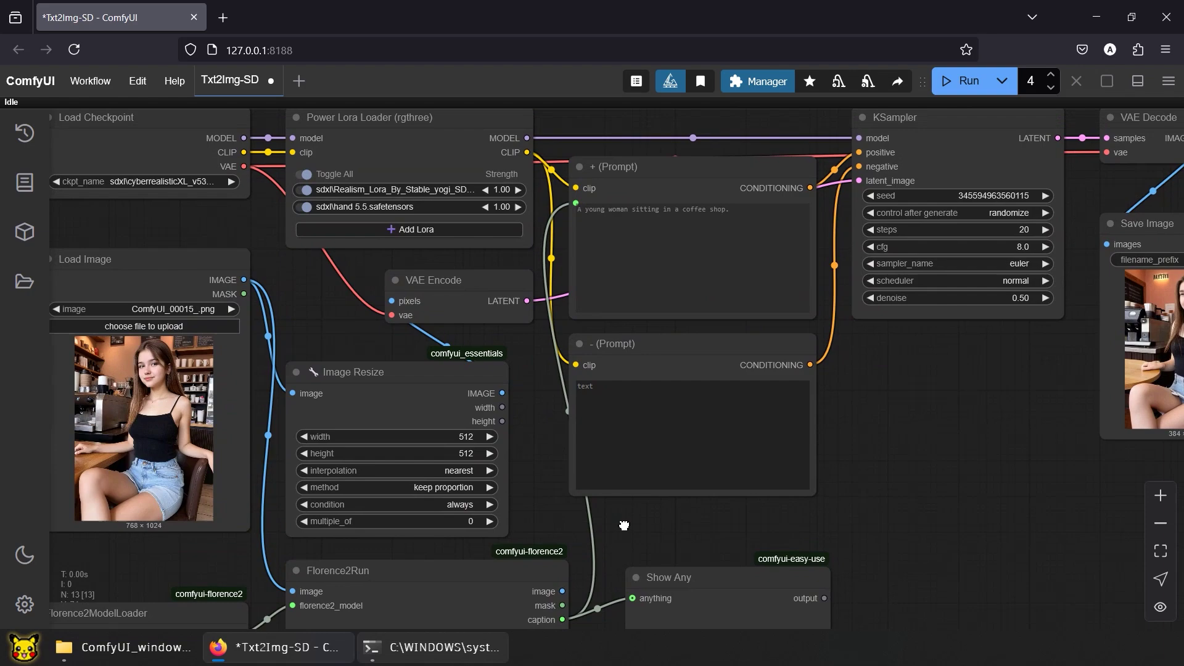
click(626, 210)
click(992, 419)
scroll(937, 460, down, 6)
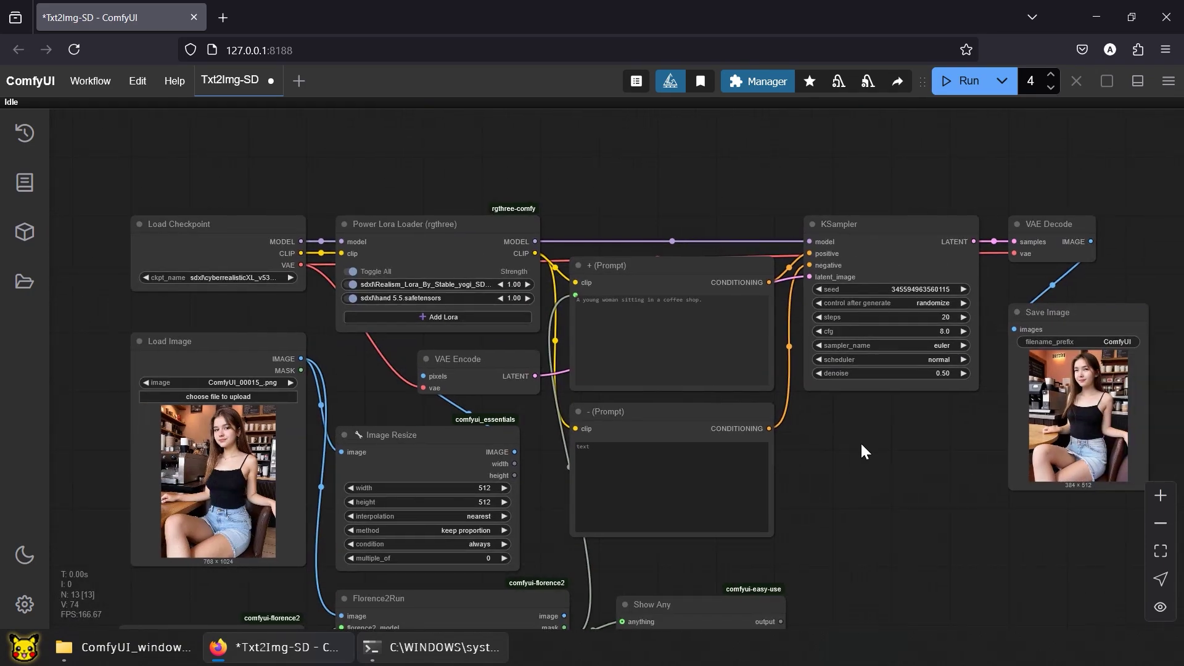
drag(861, 452, 859, 388)
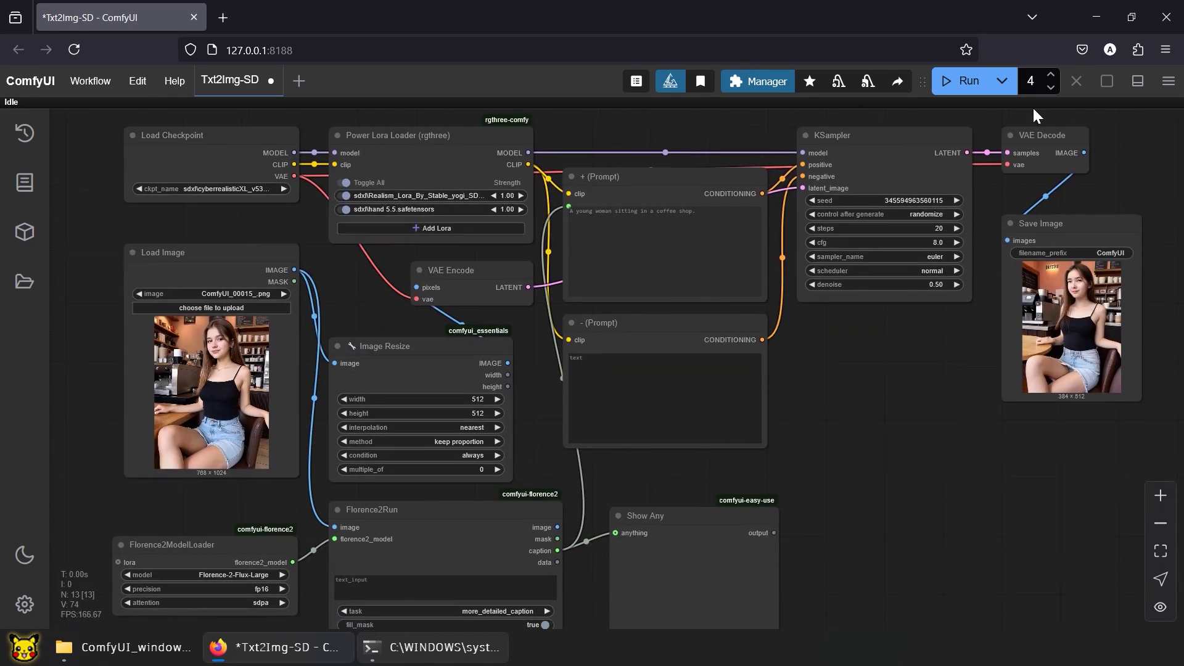
Run the workflow to caption the photo, then rerun with KSampler denoise 0.75
click(954, 86)
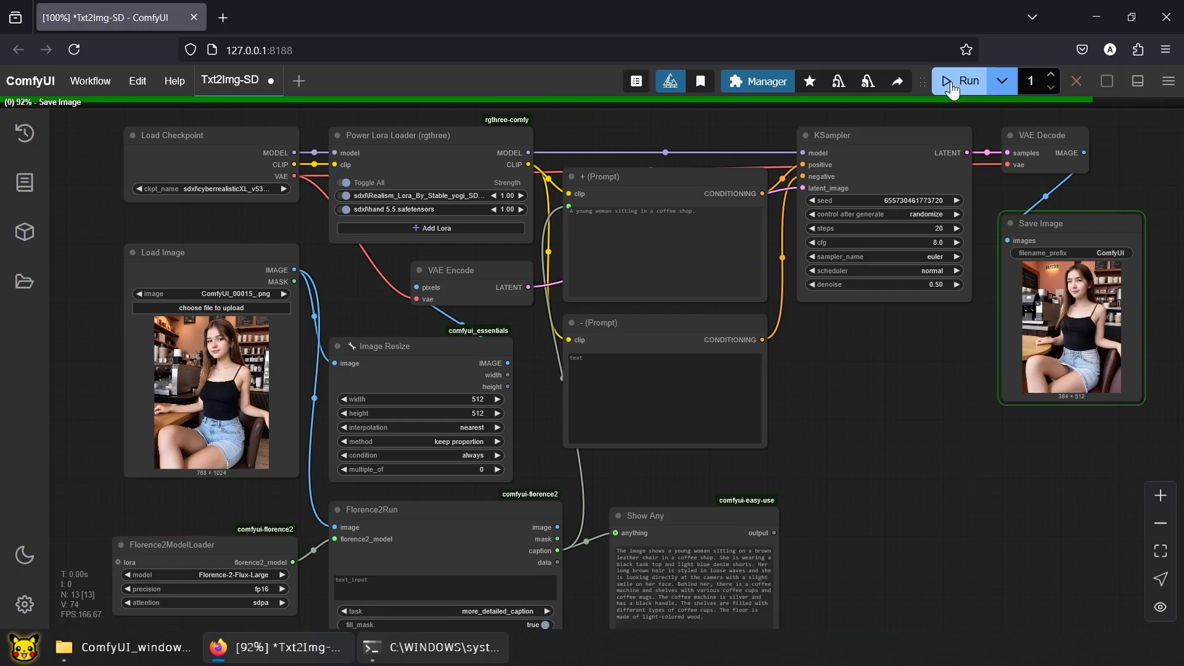
click(937, 285)
text(0)
key(Return)
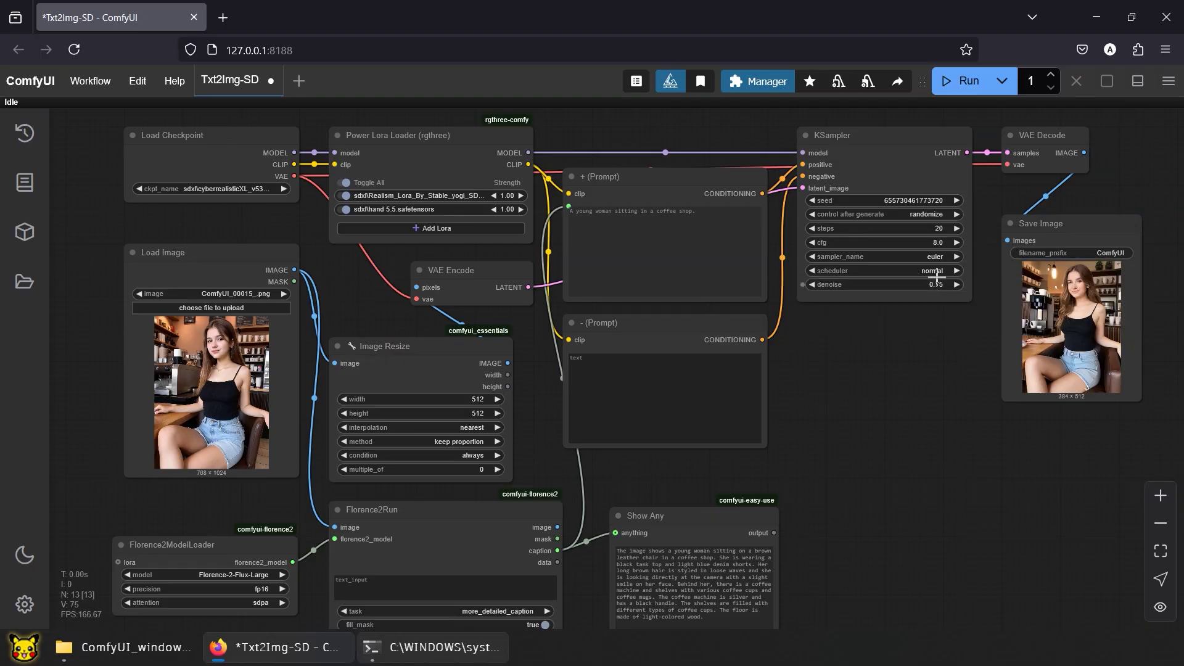
click(956, 88)
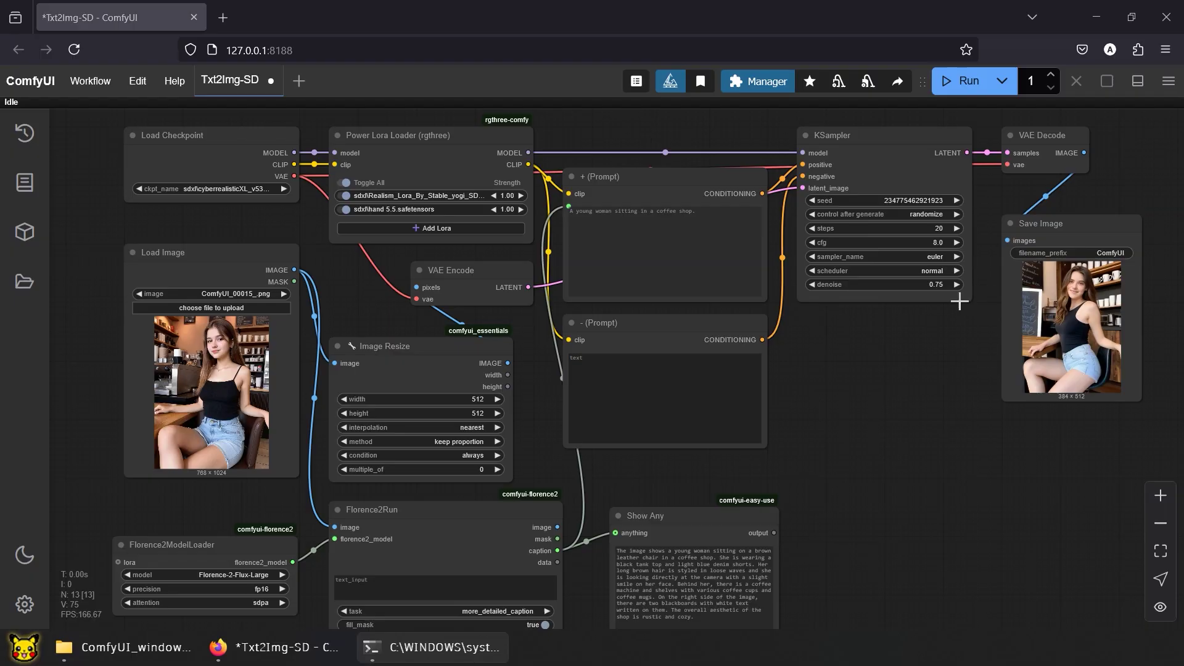
Change KSampler denoise to 0.90 and run the workflow again
click(937, 285)
text(0.9)
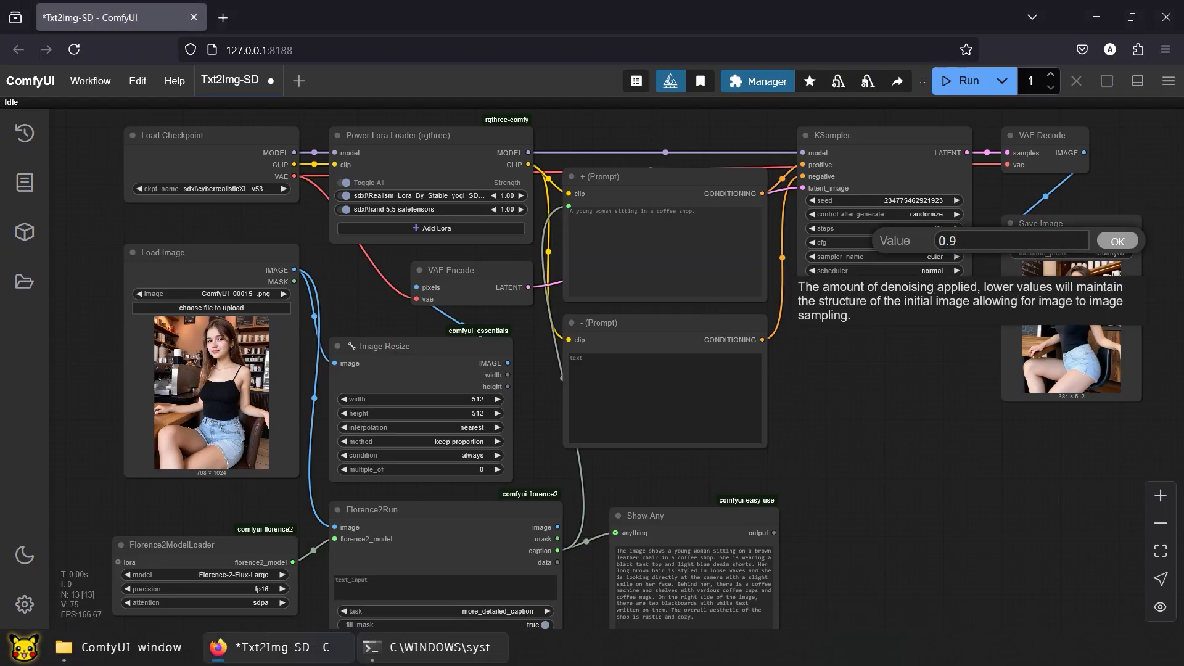
key(Return)
click(958, 92)
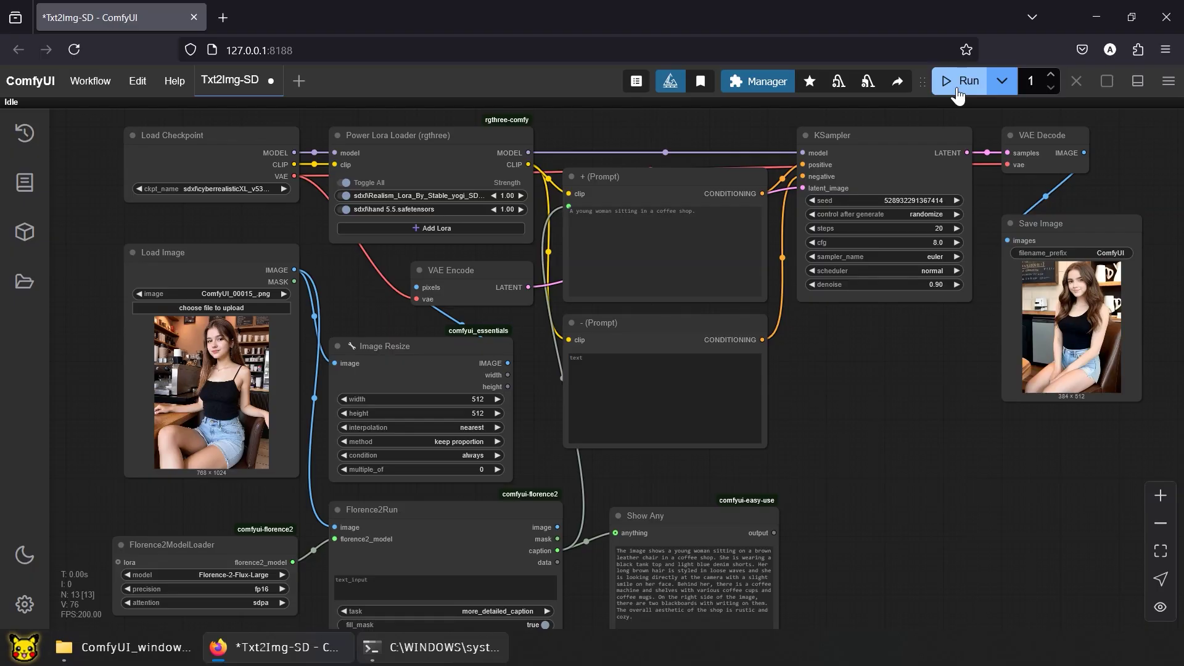
Compact the generation nodes: Save Image up-left, Load Image, Image Resize and VAE Encode in the left column
drag(415, 146, 397, 145)
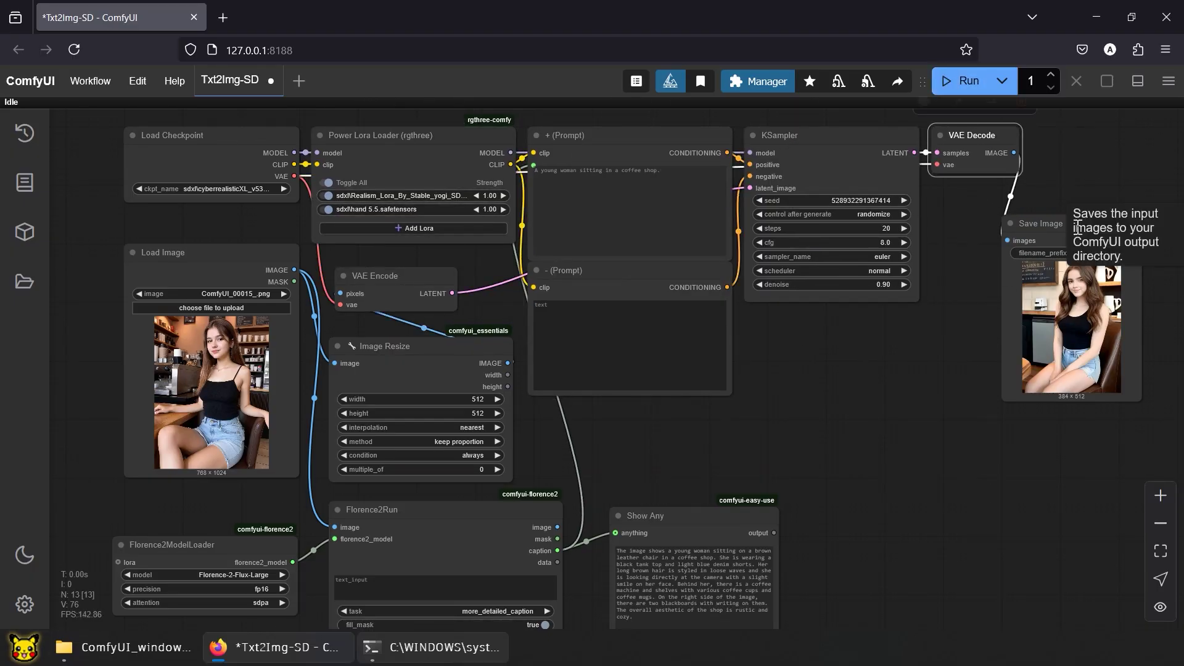
drag(1049, 223, 978, 194)
drag(370, 276, 351, 410)
drag(384, 346, 366, 259)
drag(162, 252, 163, 211)
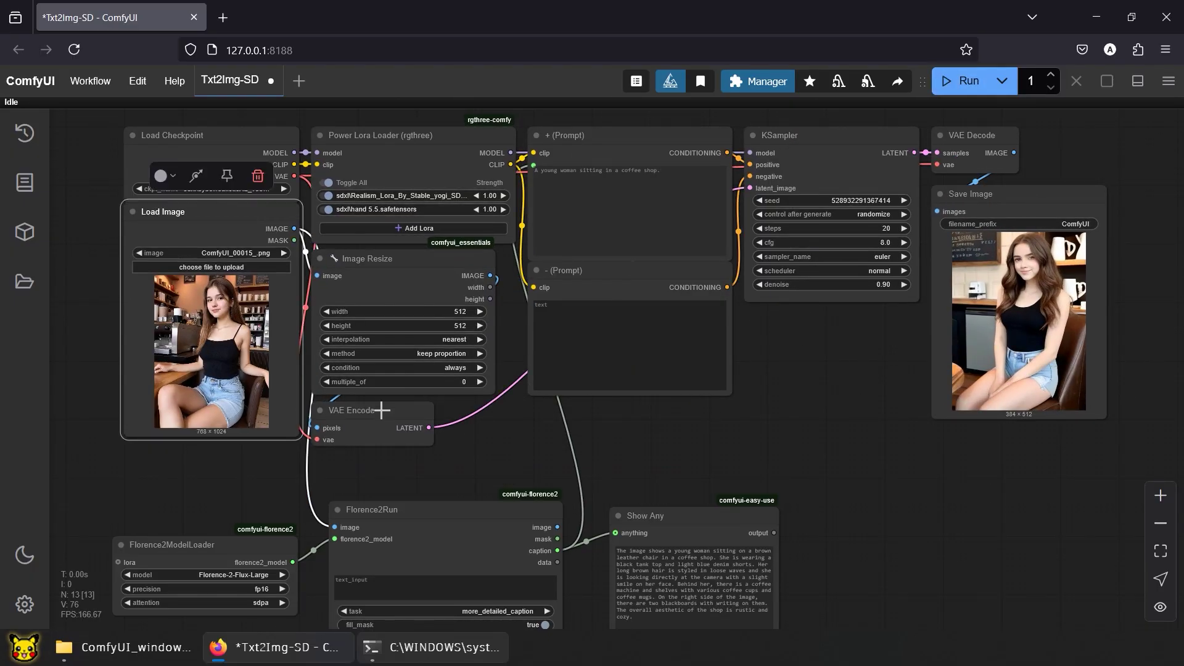
drag(294, 229, 224, 498)
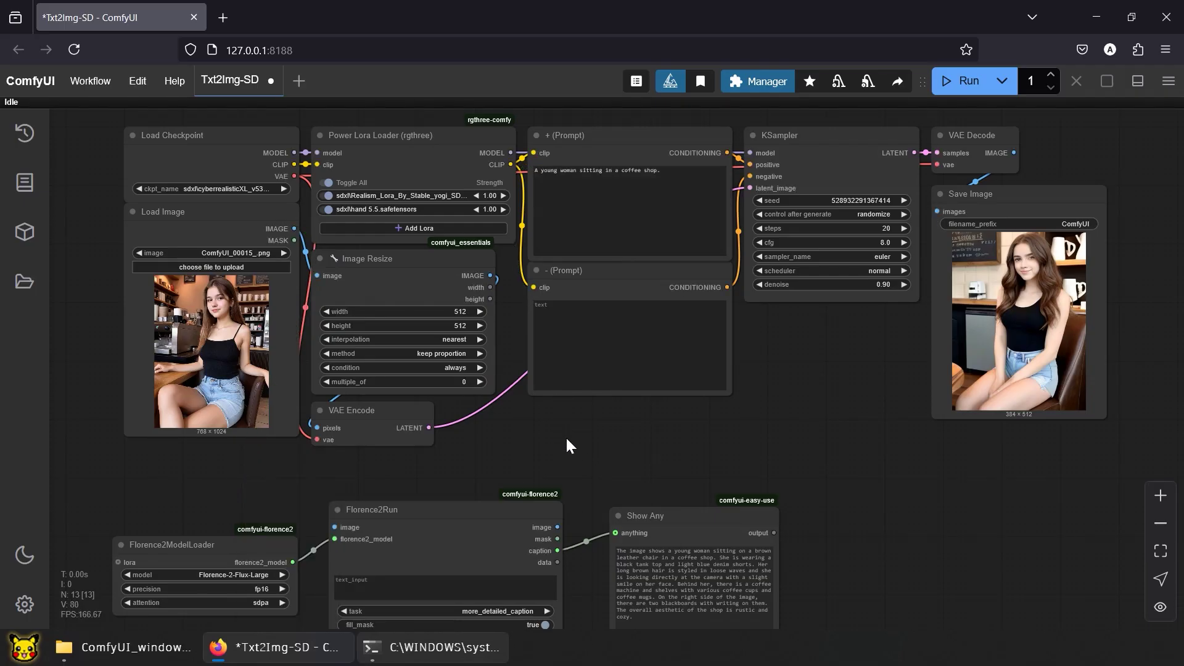
Move Florence2Run and Show Any up-left, put the model loader below, and paste a Load Image copy beside Florence2Run
drag(382, 505, 456, 338)
drag(734, 372, 687, 339)
drag(330, 344, 453, 583)
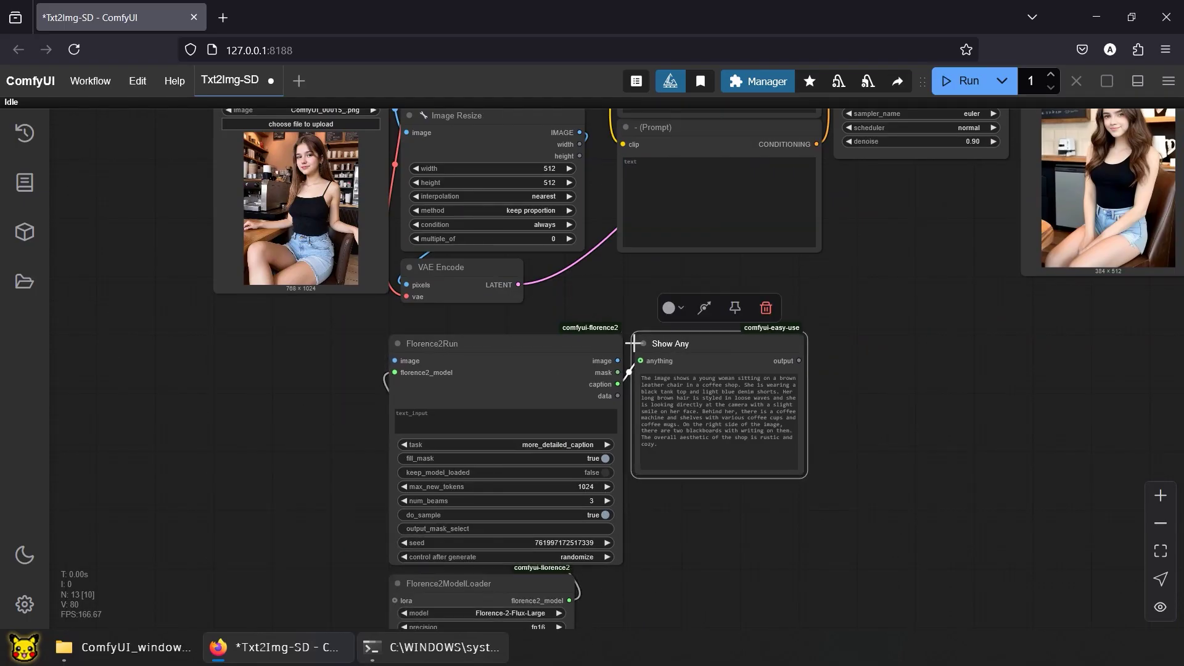
key(ctrl+v)
drag(369, 579, 432, 463)
Create a group titled 'Image to Prompt' enclosing the captioning nodes
right_click(937, 250)
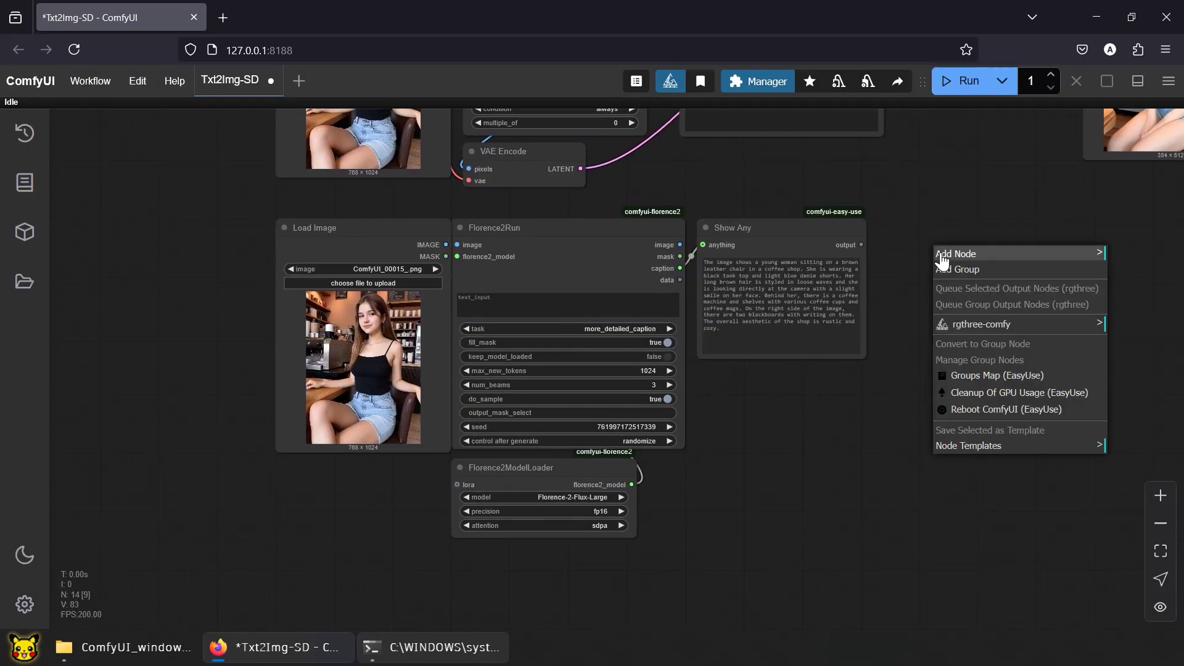
click(972, 274)
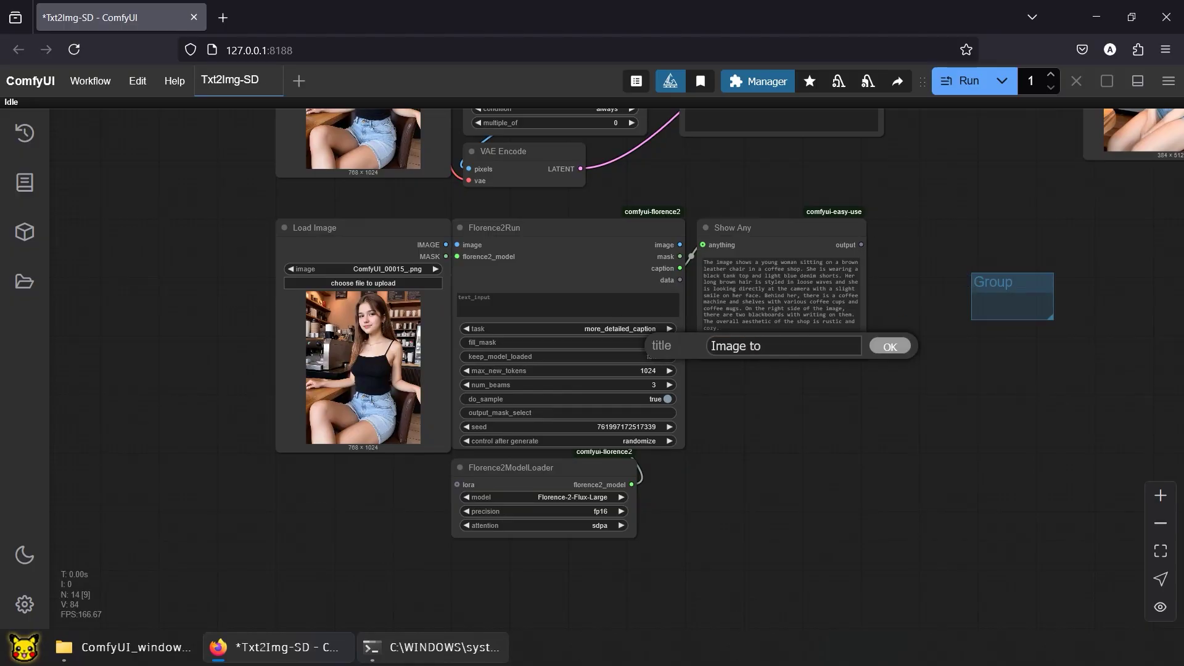
text(Image to Prompt)
key(Return)
drag(1004, 291, 881, 213)
drag(195, 185, 296, 208)
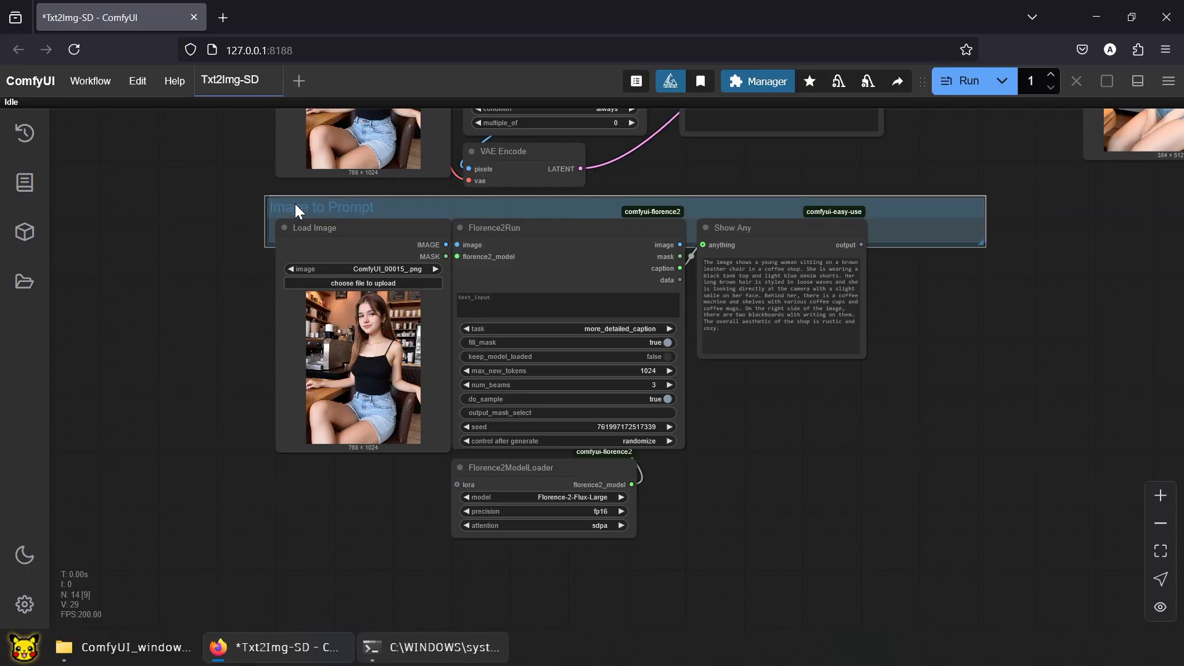
drag(982, 241, 868, 535)
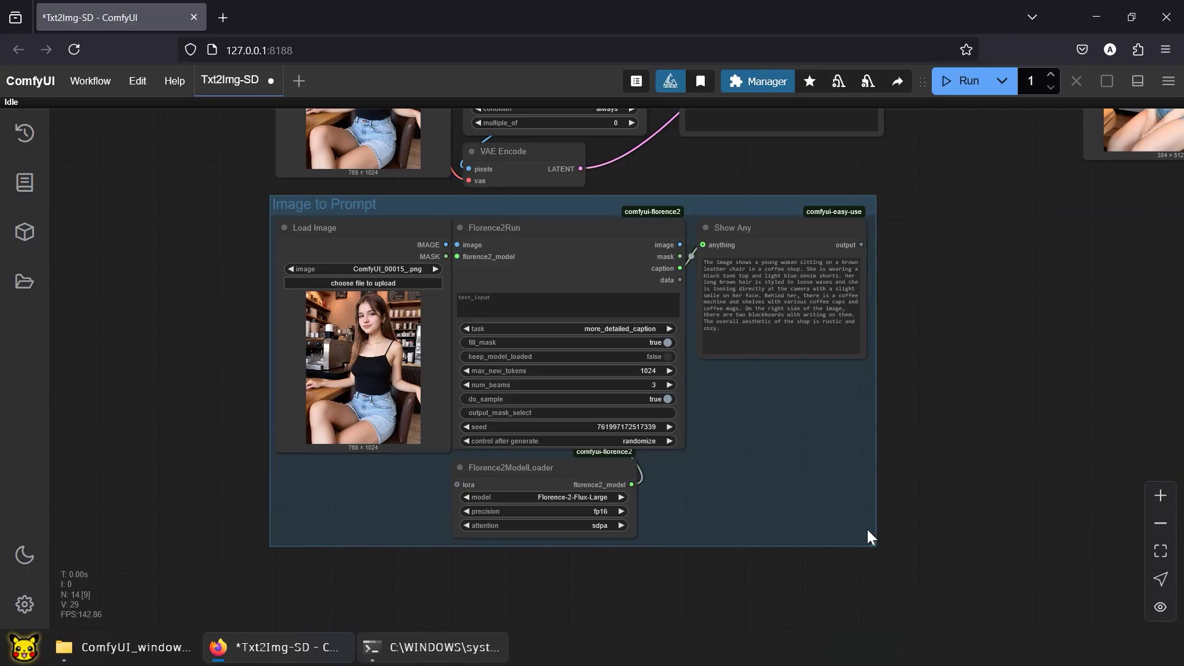
Change the Image to Prompt group's colour to black
right_click(562, 203)
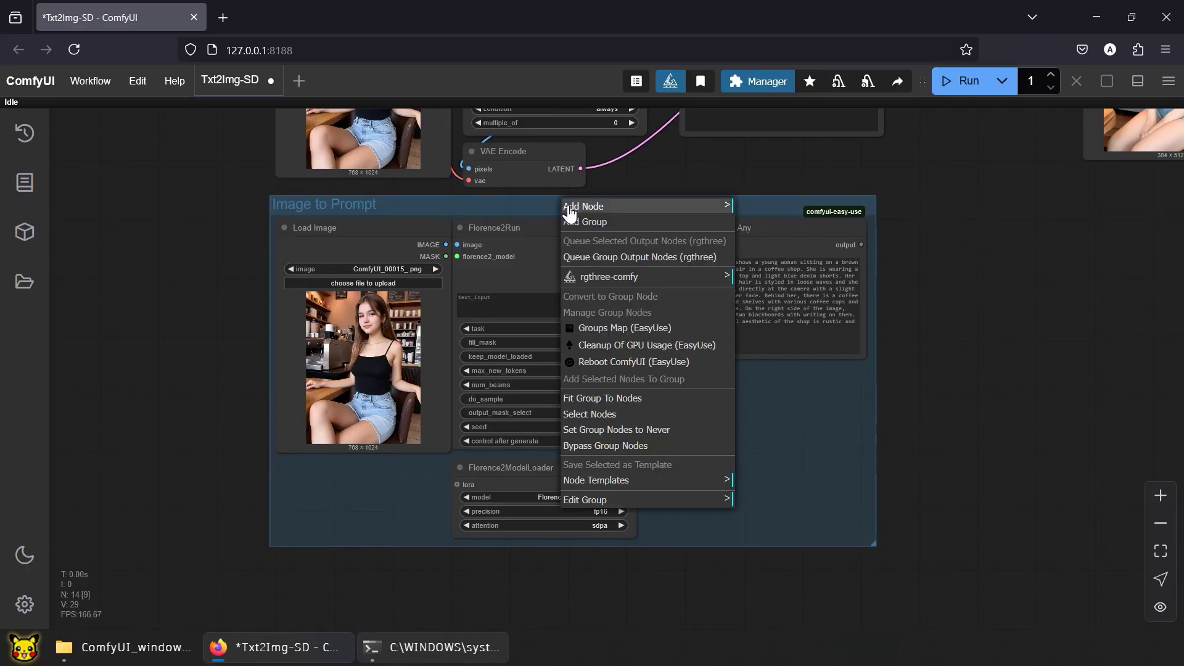
click(669, 500)
click(748, 533)
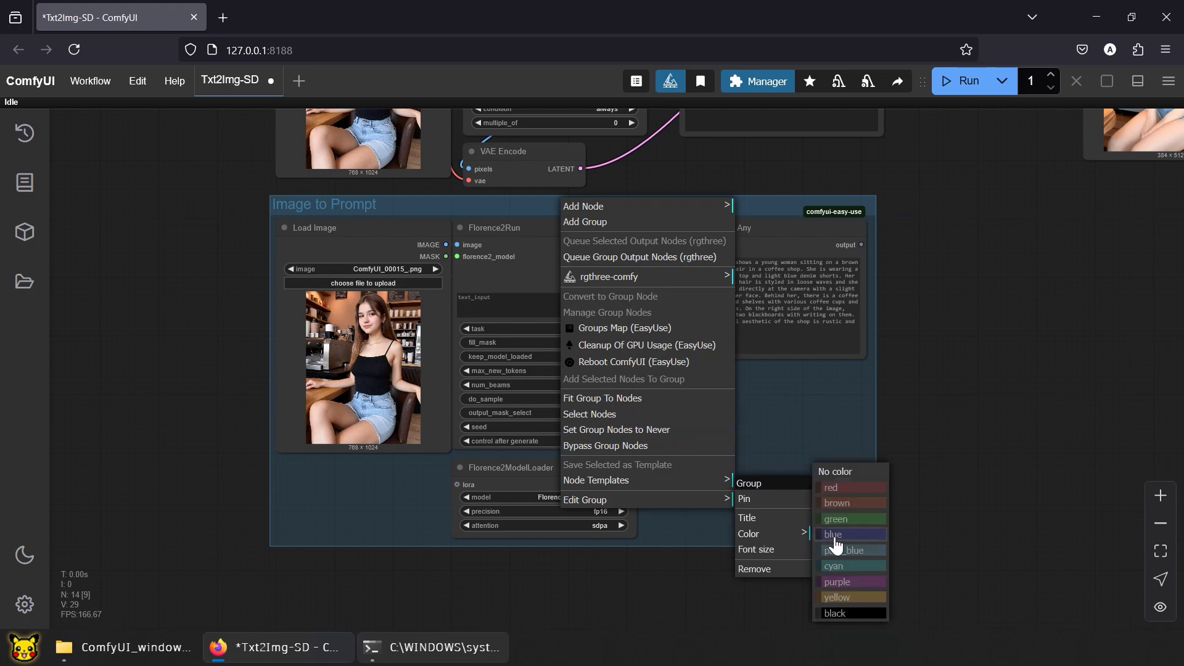
click(850, 613)
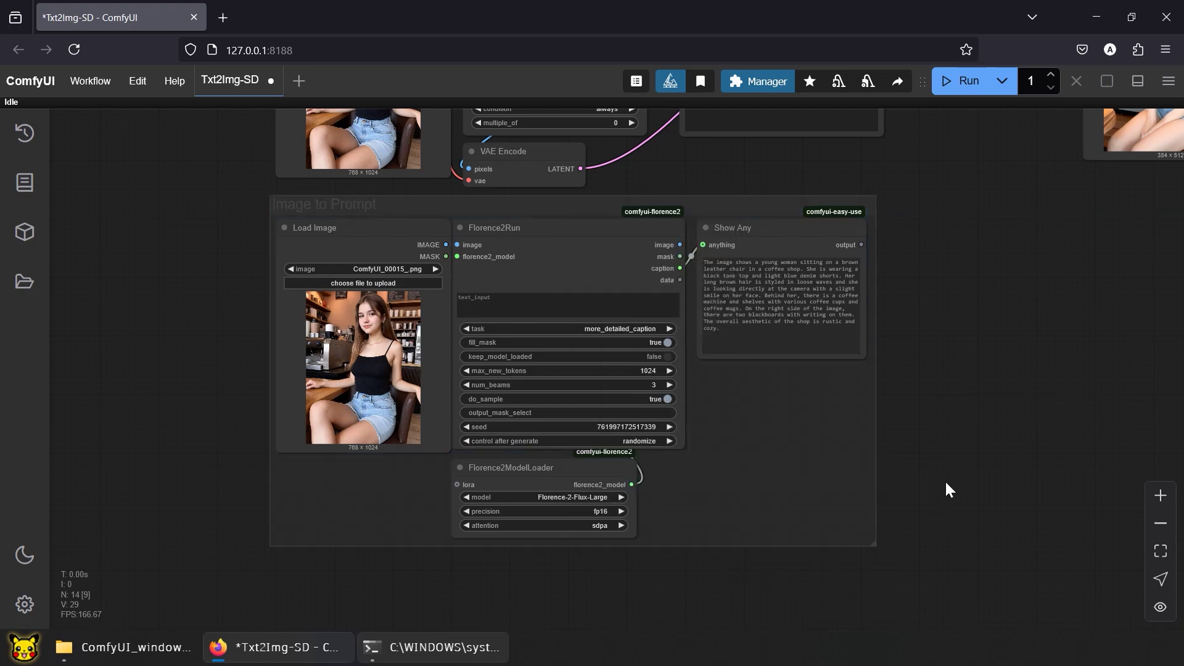
scroll(875, 419, up, 5)
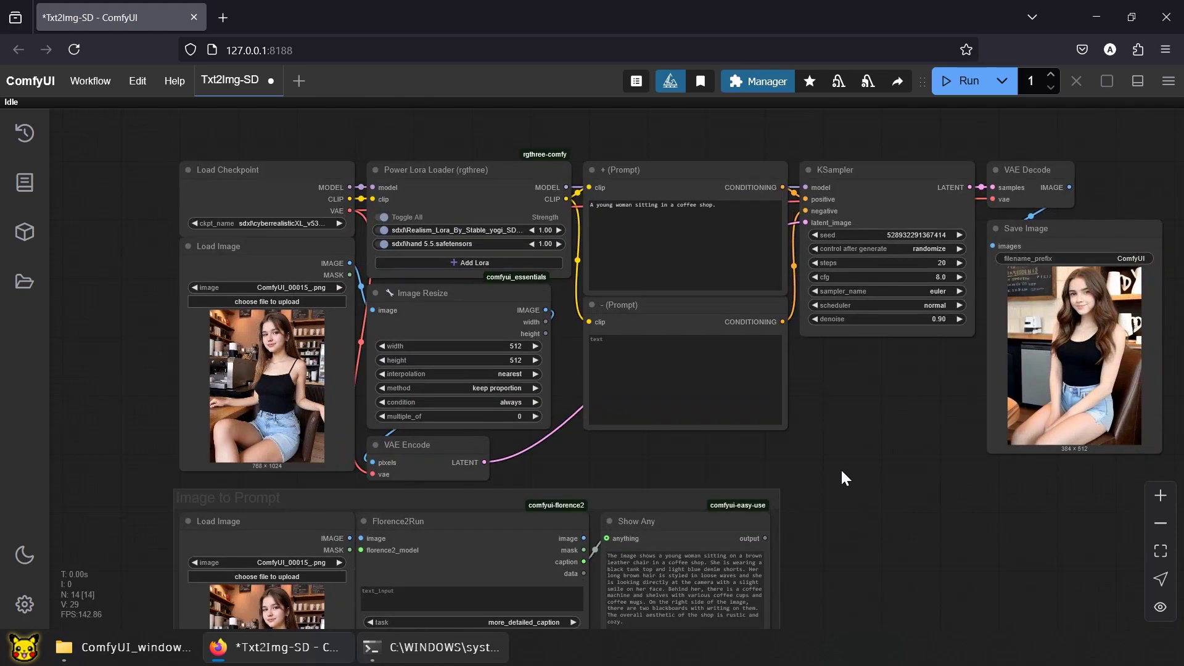
Create a group titled 'Image to Image' stretched around all the generation nodes
right_click(91, 149)
click(143, 174)
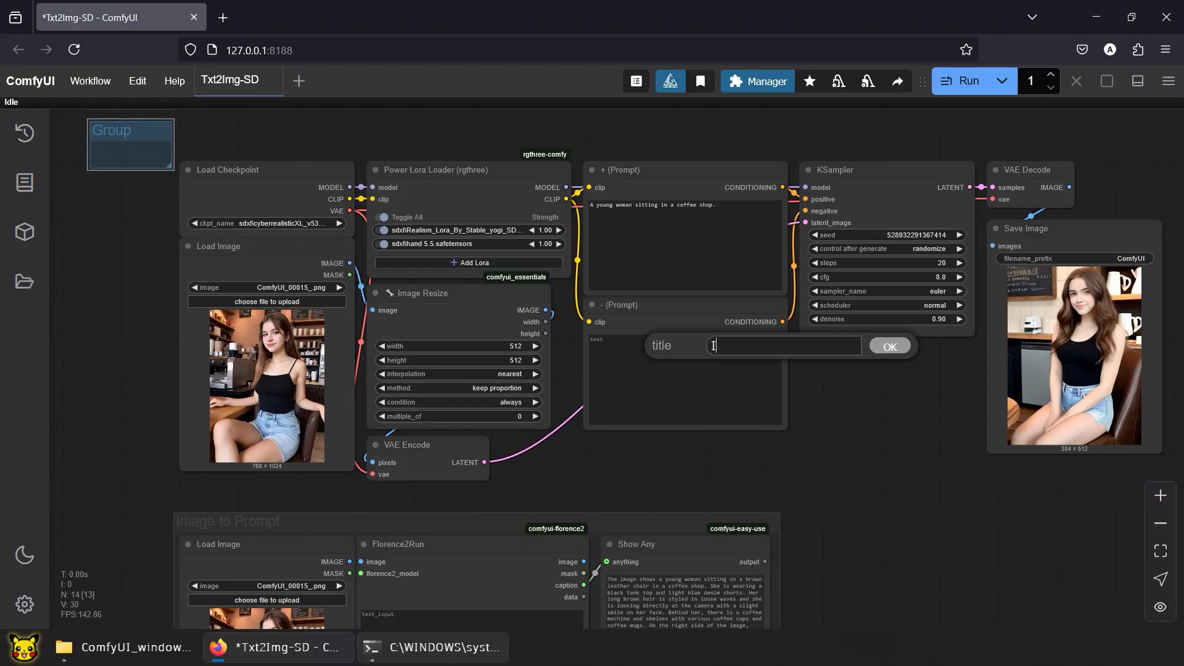
text(Image to Image)
key(Return)
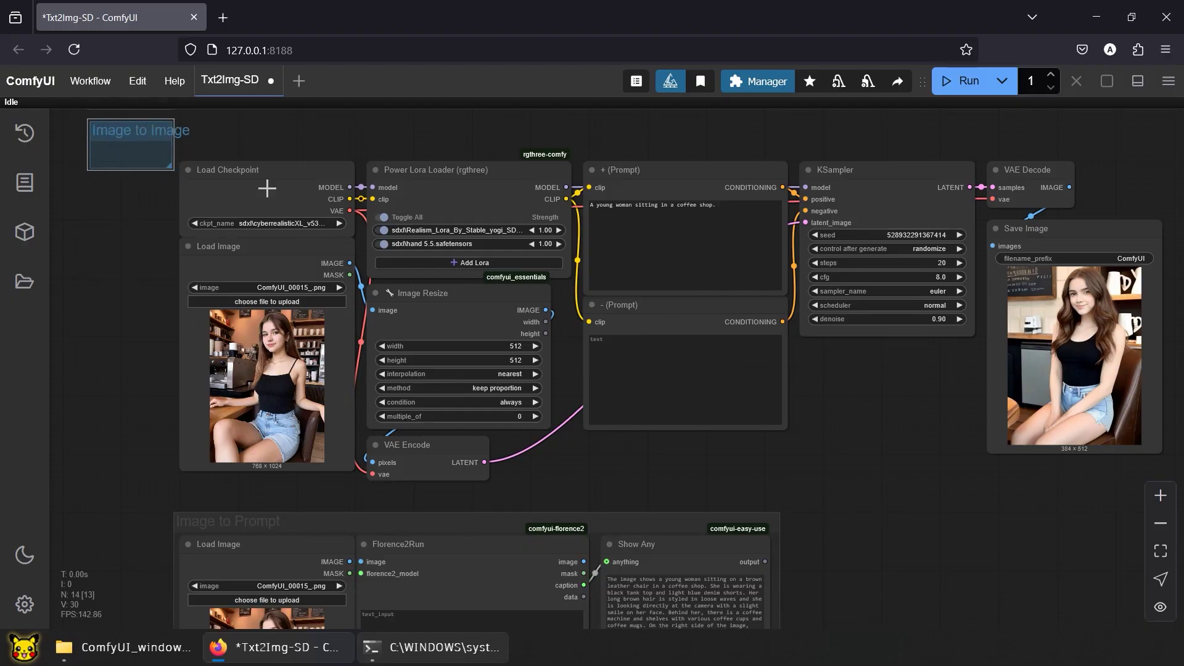
drag(170, 166, 1164, 144)
drag(139, 133, 221, 148)
scroll(117, 152, down, 1)
drag(1154, 180, 1079, 457)
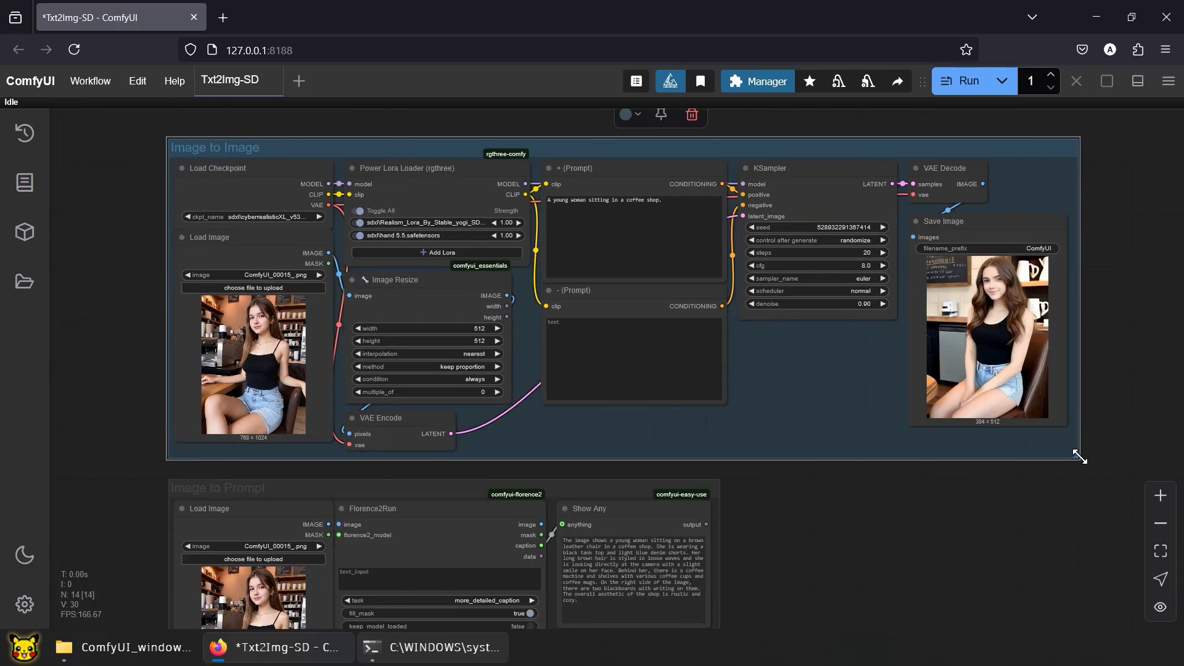
Change the Image to Image group's colour to black
right_click(1018, 144)
click(1035, 444)
click(1129, 483)
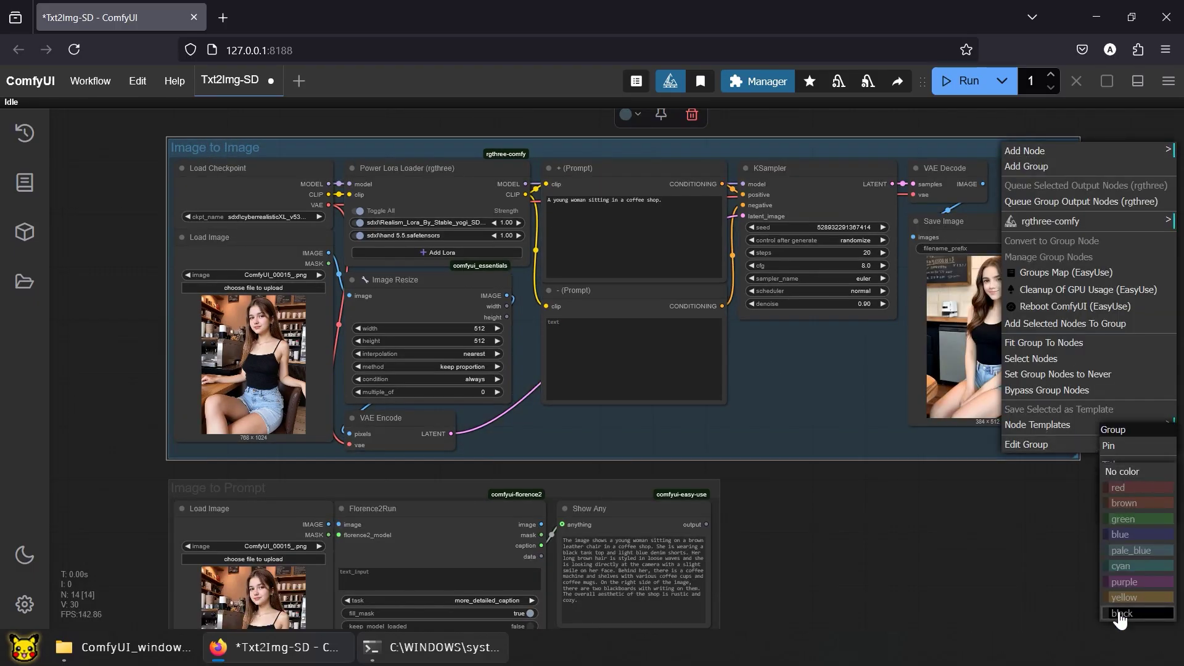
click(1134, 612)
scroll(175, 261, left, 3)
Add an enlarged Fast Groups Bypasser node to the left of the groups
double_click(175, 261)
text(group )
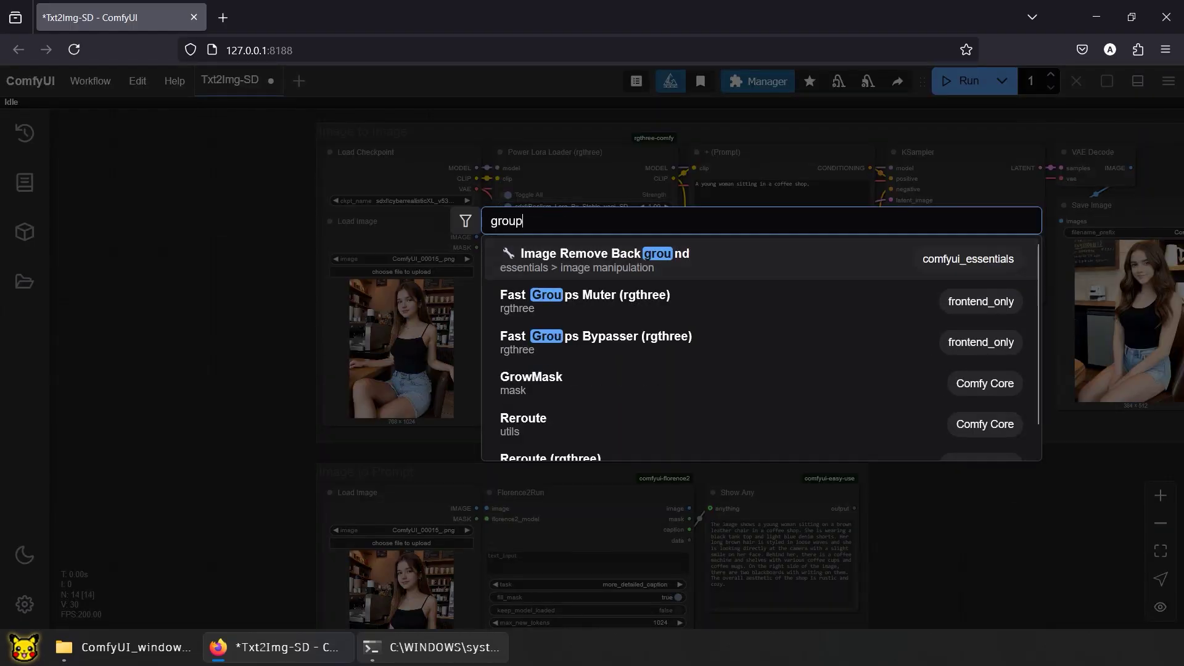
text(by)
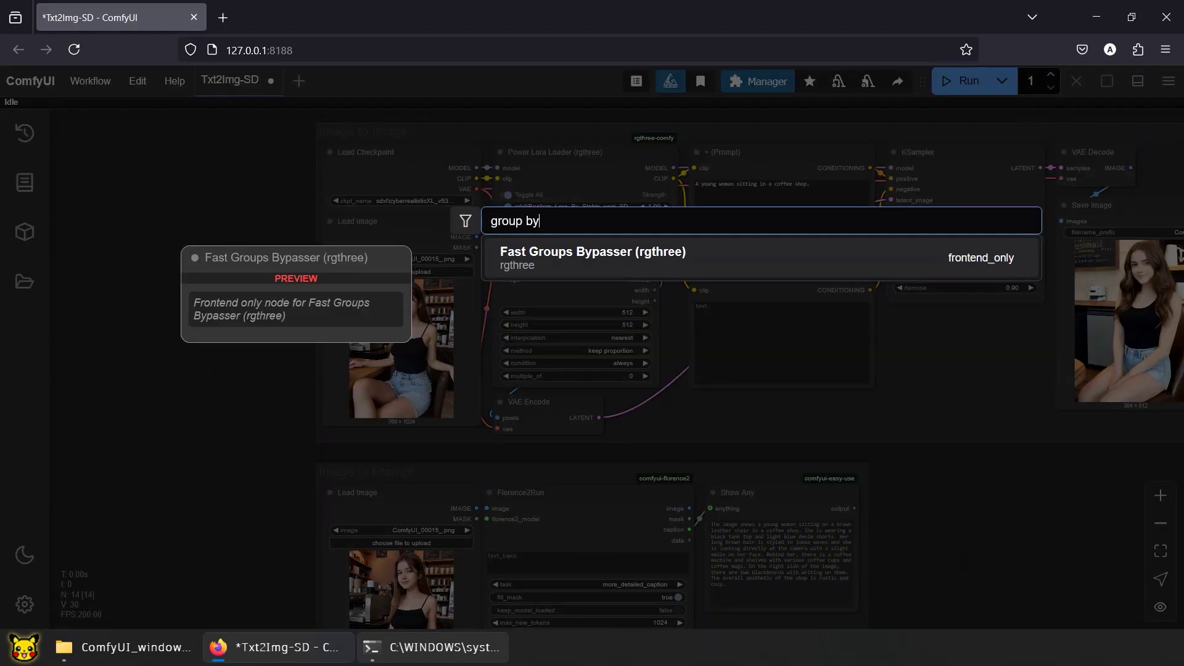
text(pass)
click(604, 266)
drag(210, 253, 155, 153)
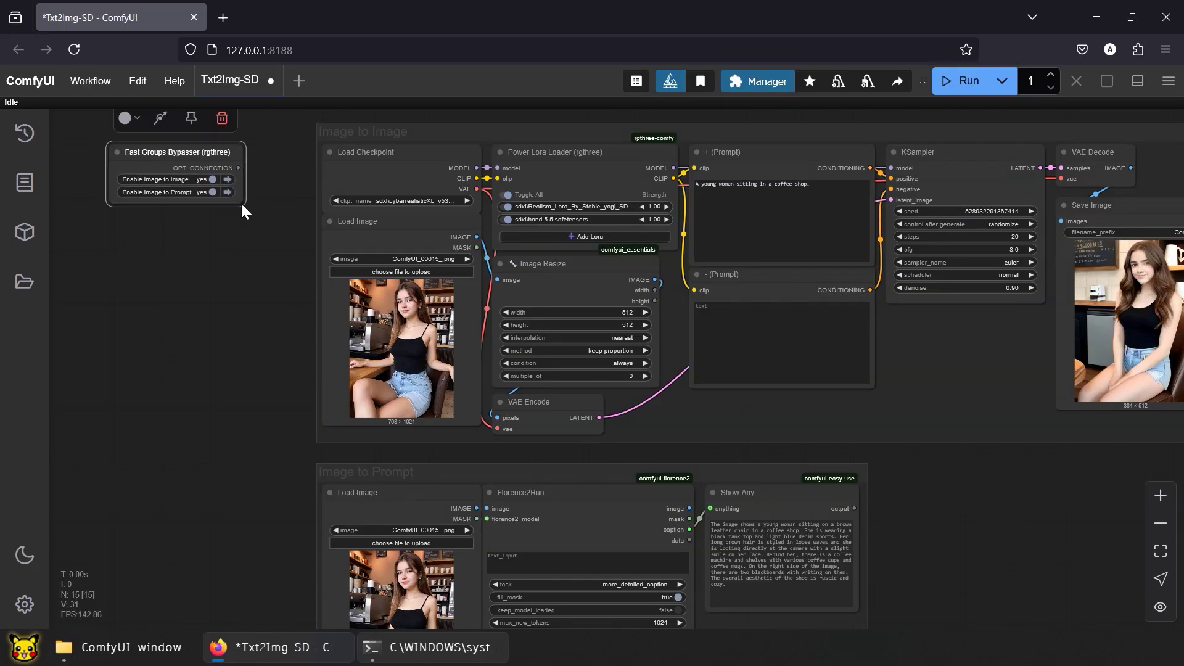
drag(250, 215, 292, 305)
Toggle the bypasser's Image to Image and Image to Prompt switches
click(259, 179)
click(259, 179)
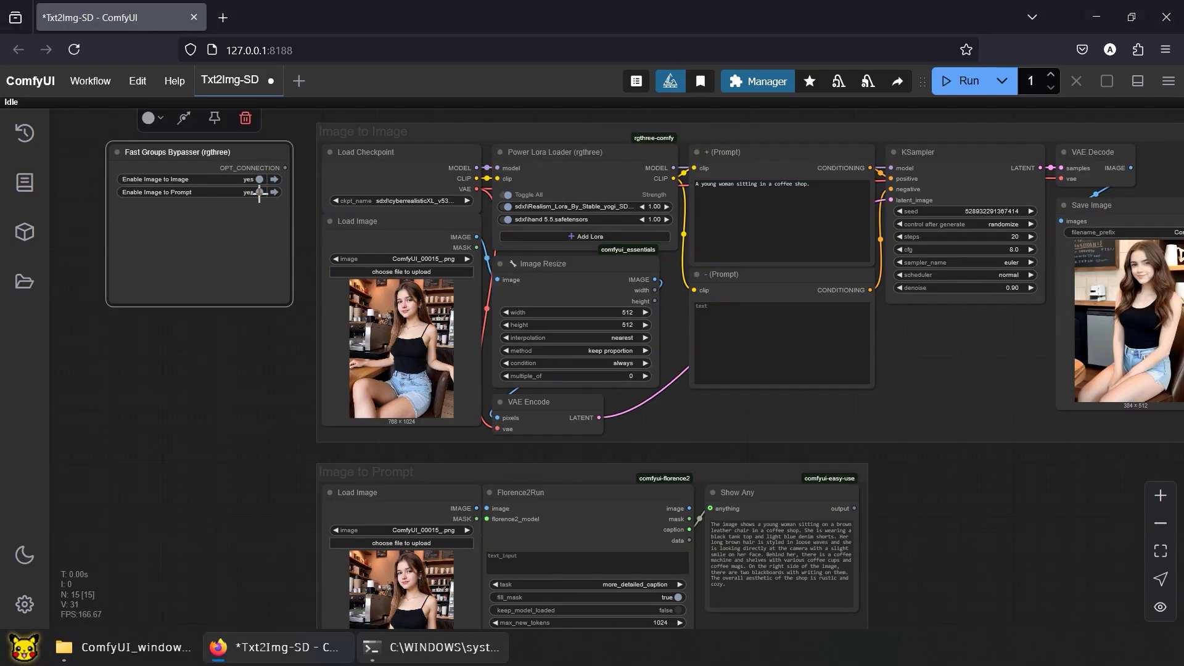
click(259, 193)
click(258, 192)
click(258, 179)
click(259, 192)
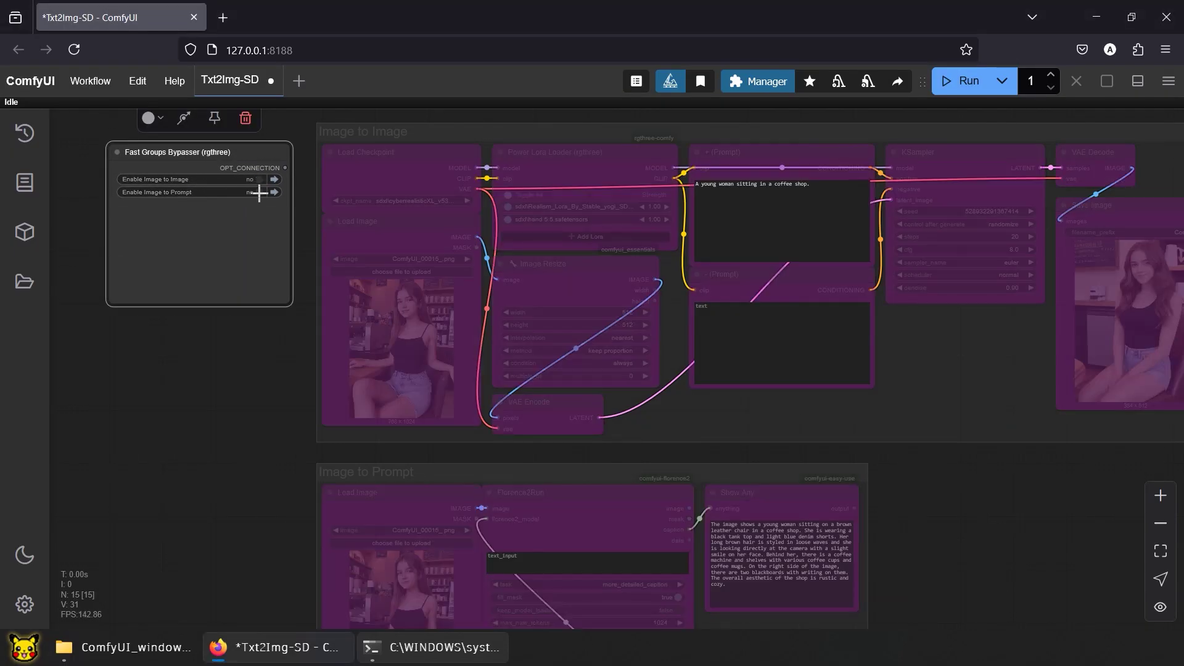
Move the Image to Prompt group above Image to Image and the bypasser beside them
scroll(204, 407, down, 6)
drag(203, 415, 280, 563)
drag(376, 589, 383, 198)
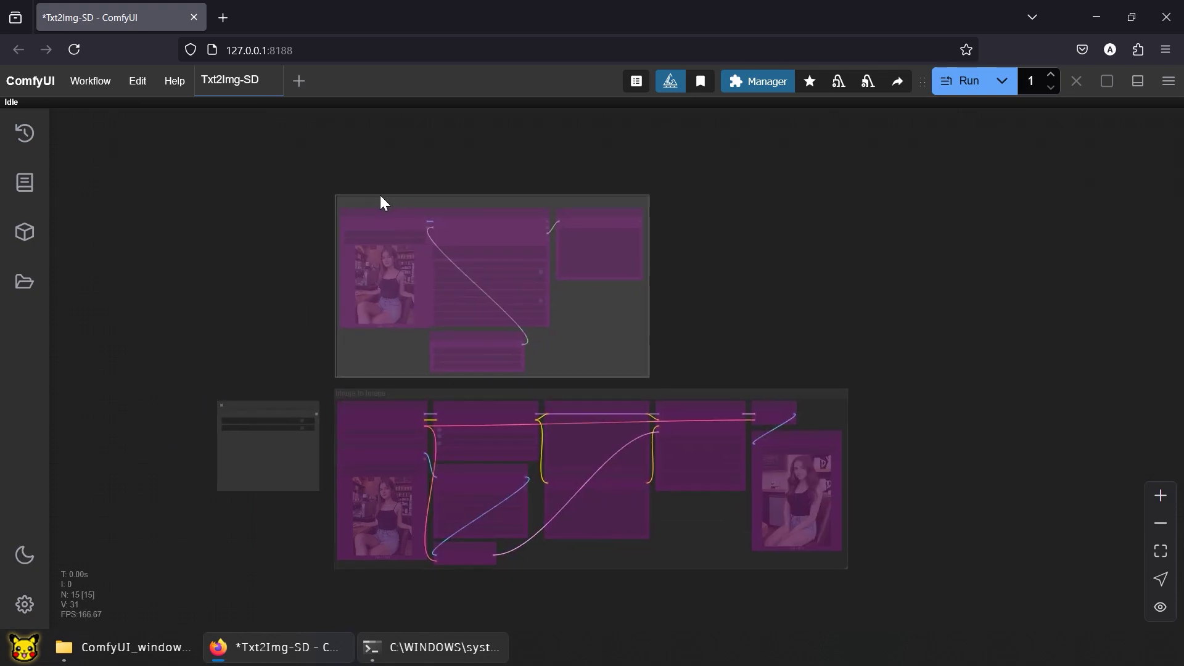
drag(273, 405, 273, 342)
key(.)
scroll(370, 379, up, 5)
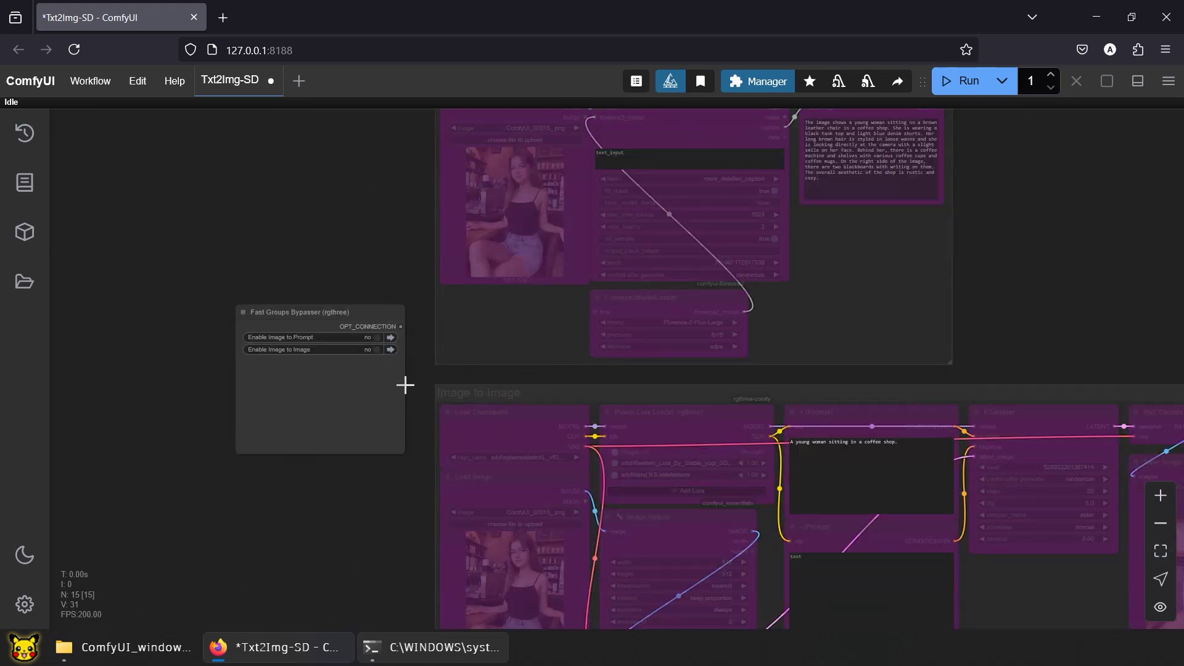
Enable both groups, copy the Show Any caption, then bypass Image to Prompt
click(374, 338)
click(374, 349)
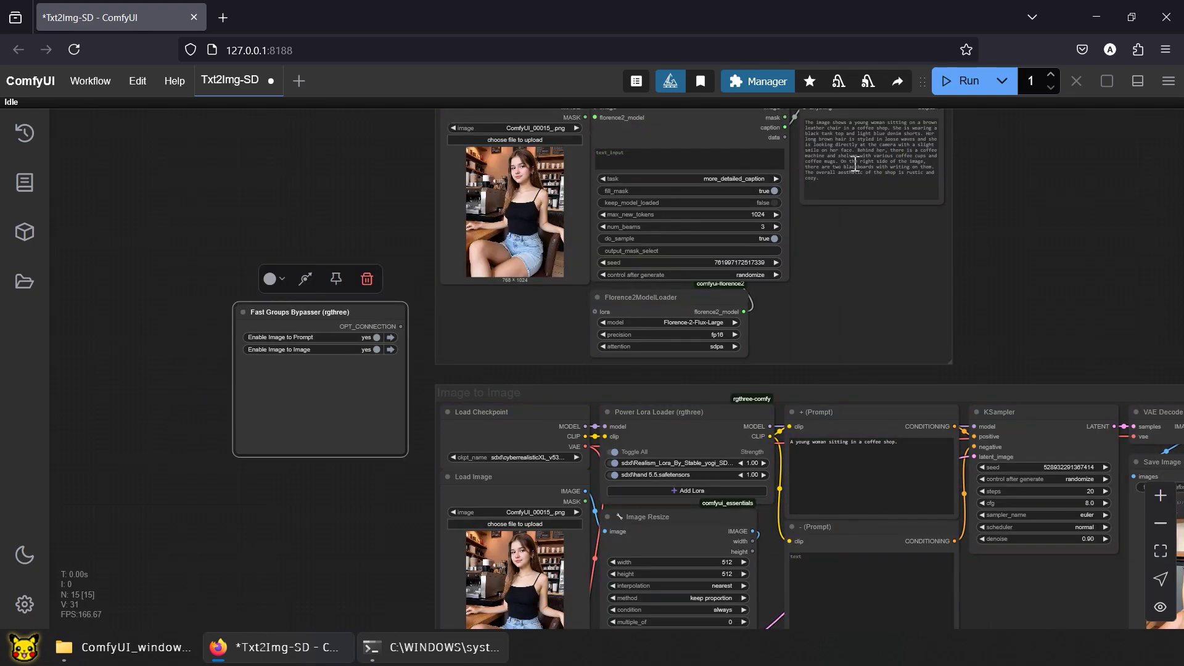
scroll(980, 232, up, 3)
right_click(880, 320)
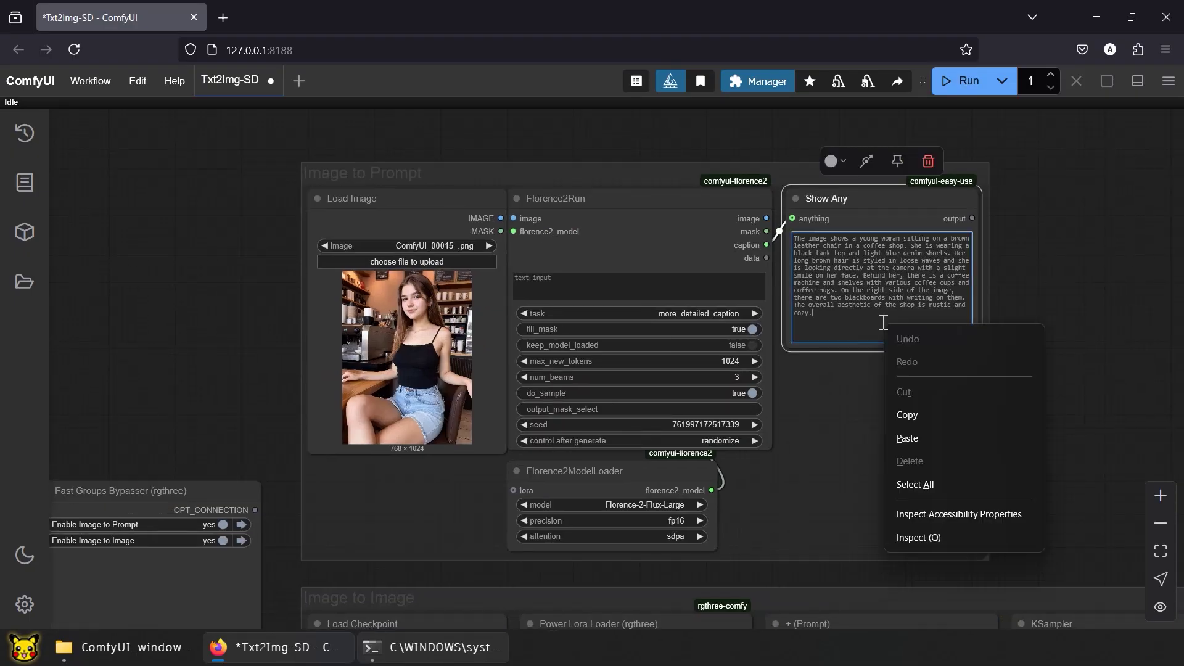
key(a)
key(ctrl+c)
click(991, 362)
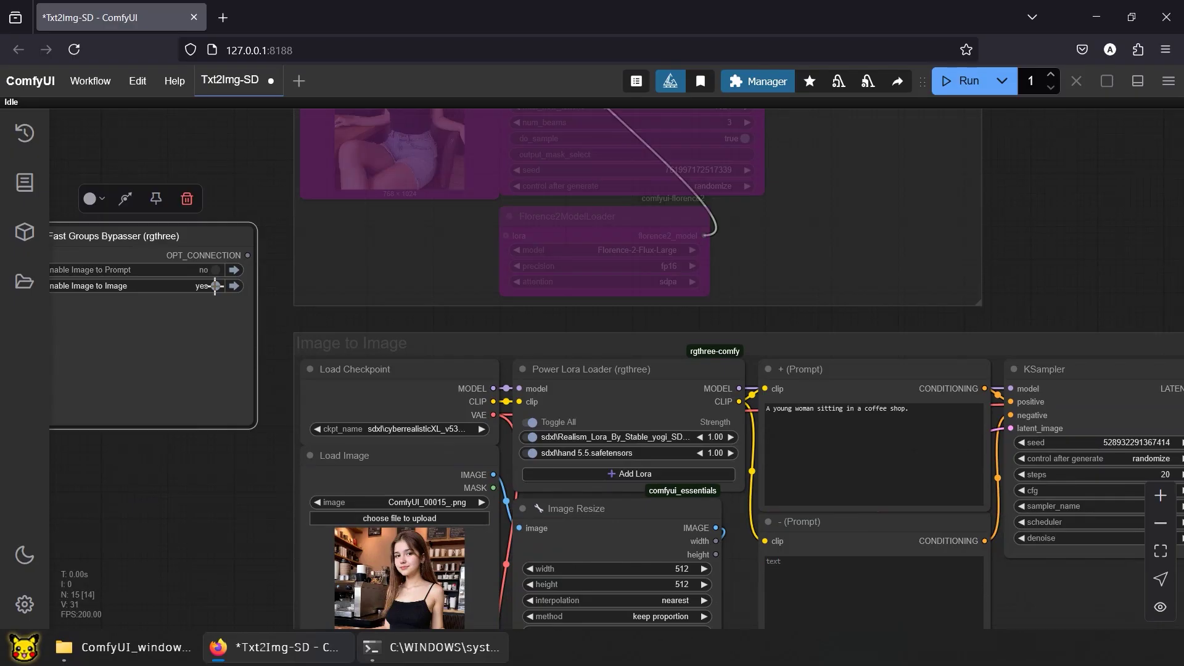
Paste the caption into the positive prompt and change 'black' to 'white' tank top
key(ctrl+a)
right_click(702, 285)
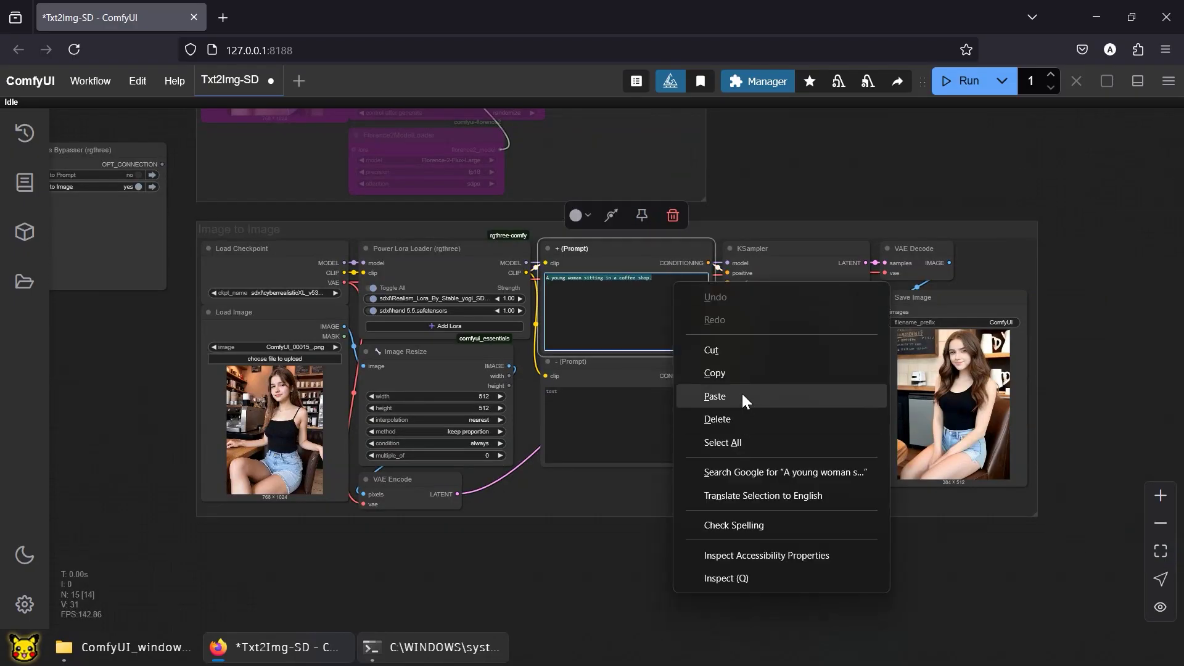
click(741, 393)
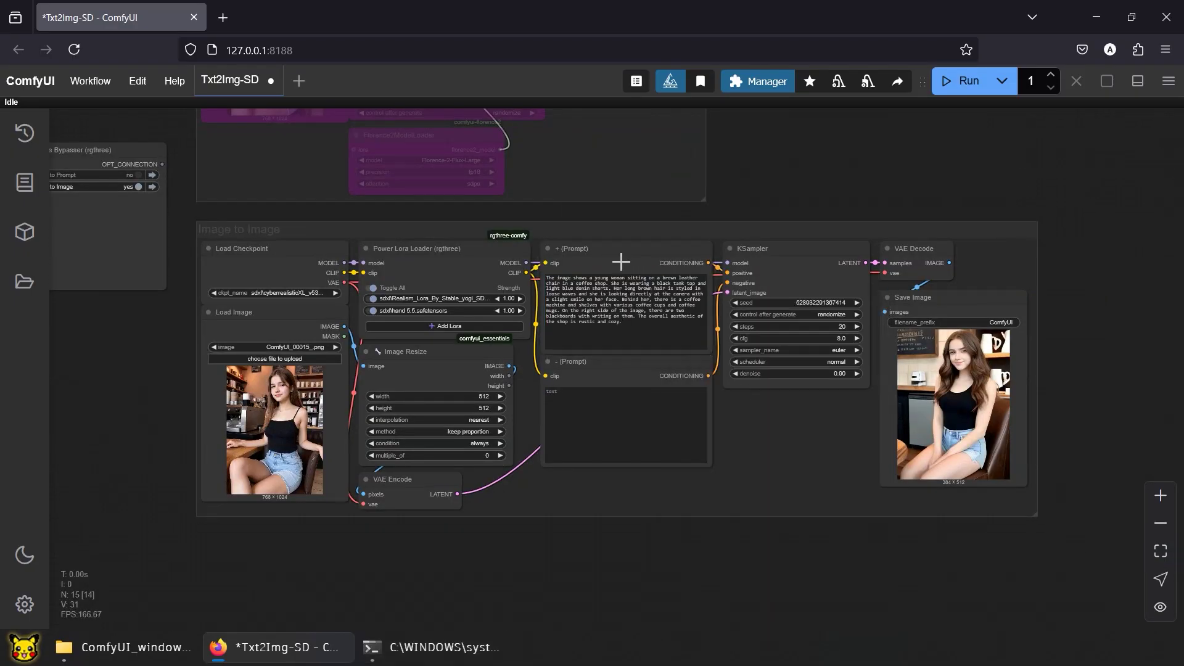
click(1160, 551)
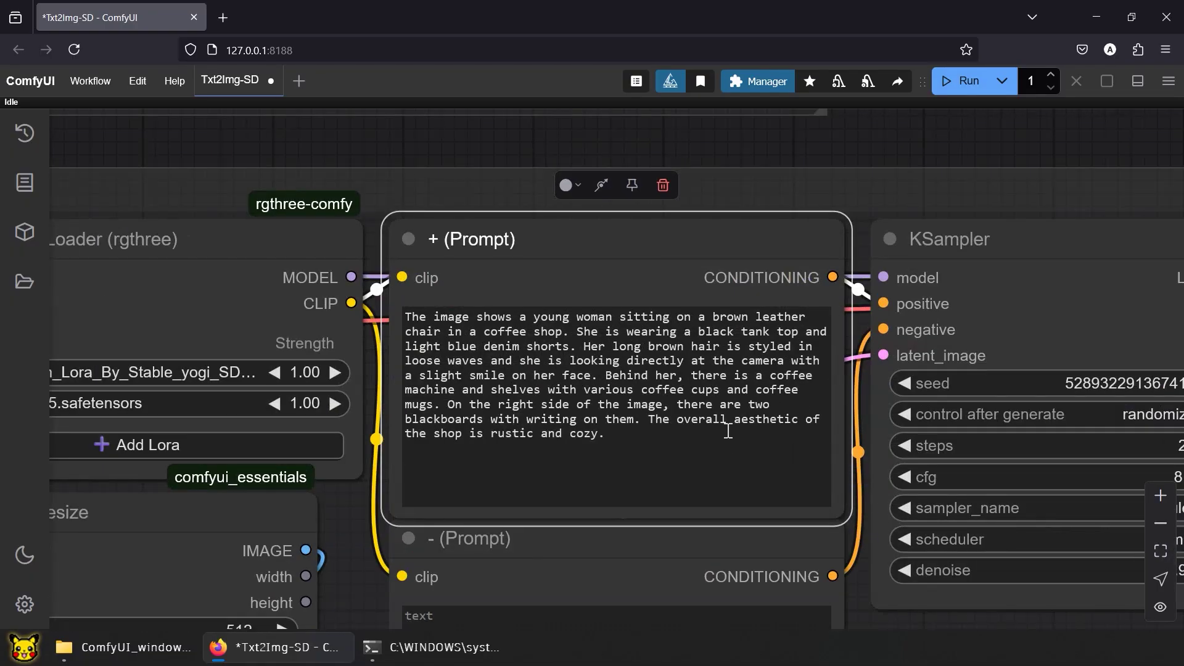
click(716, 331)
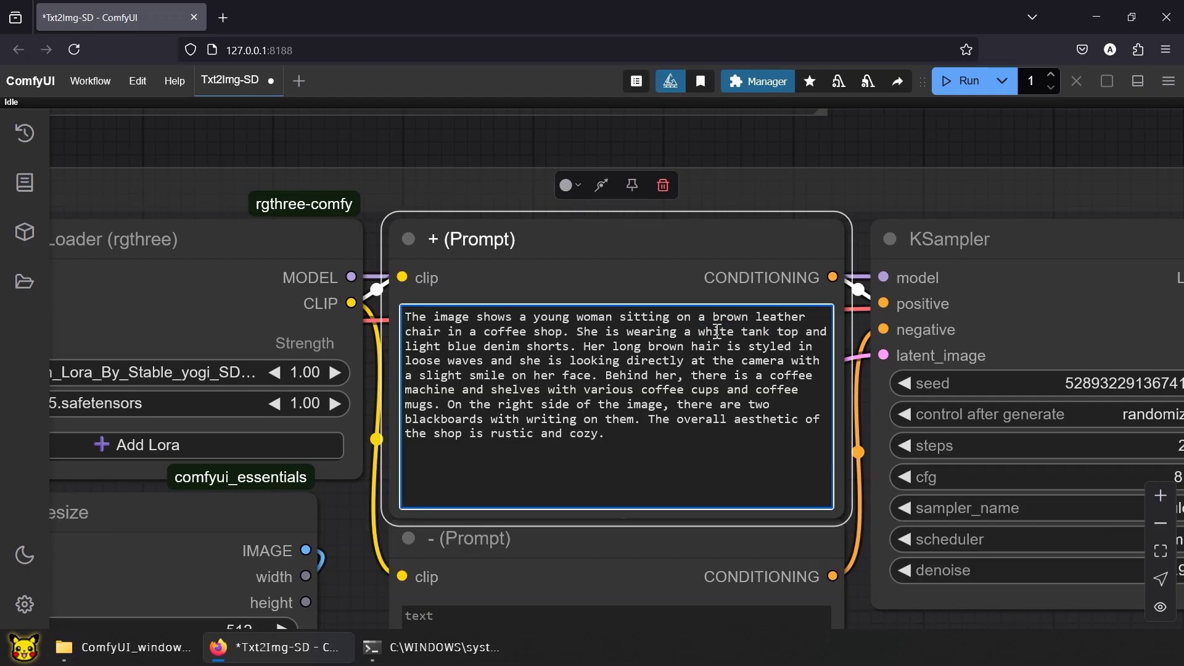
click(745, 191)
scroll(745, 191, down, 10)
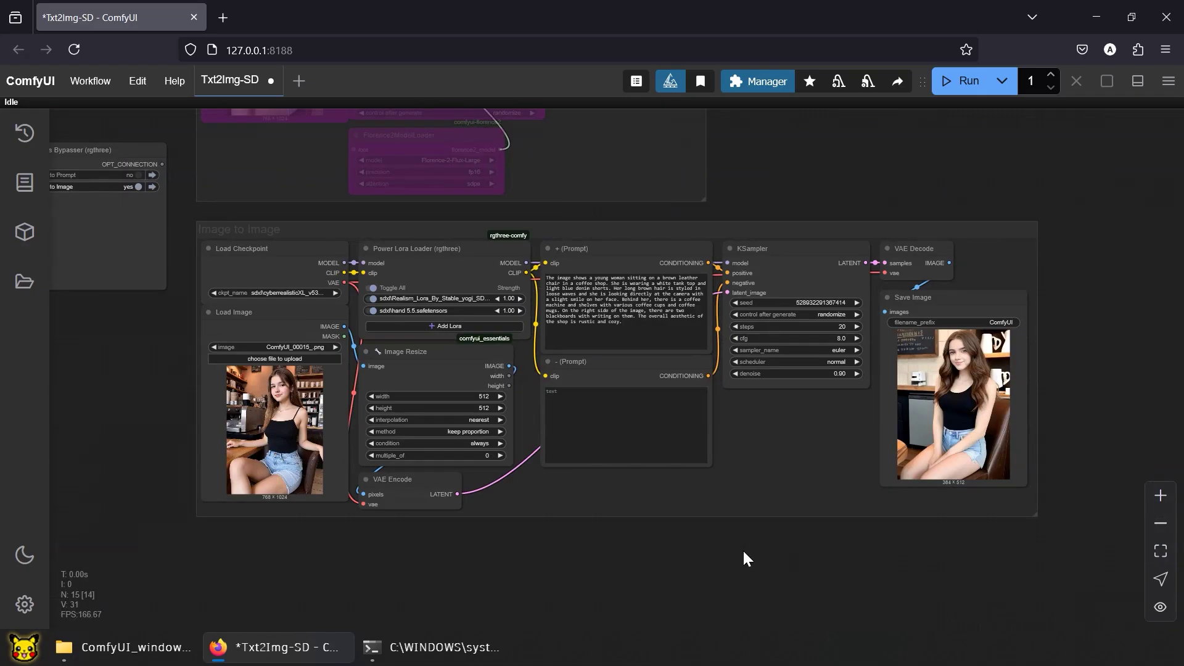
Queue seven rounds of image-to-image generations from the white tank top prompt
click(950, 82)
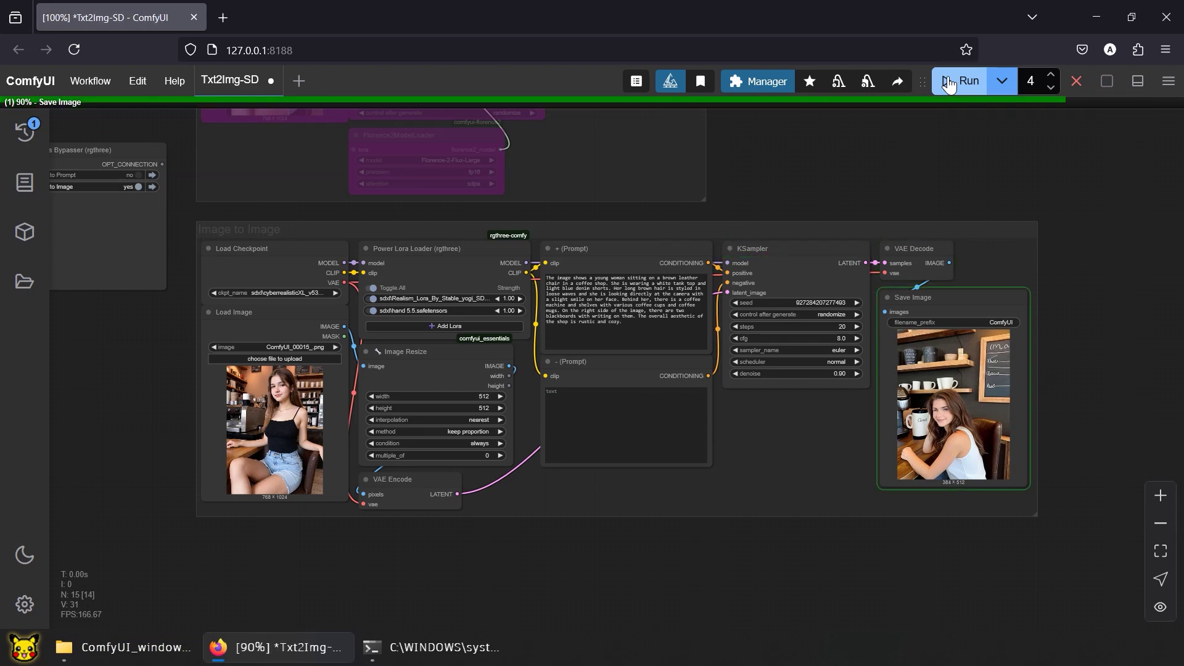
click(948, 85)
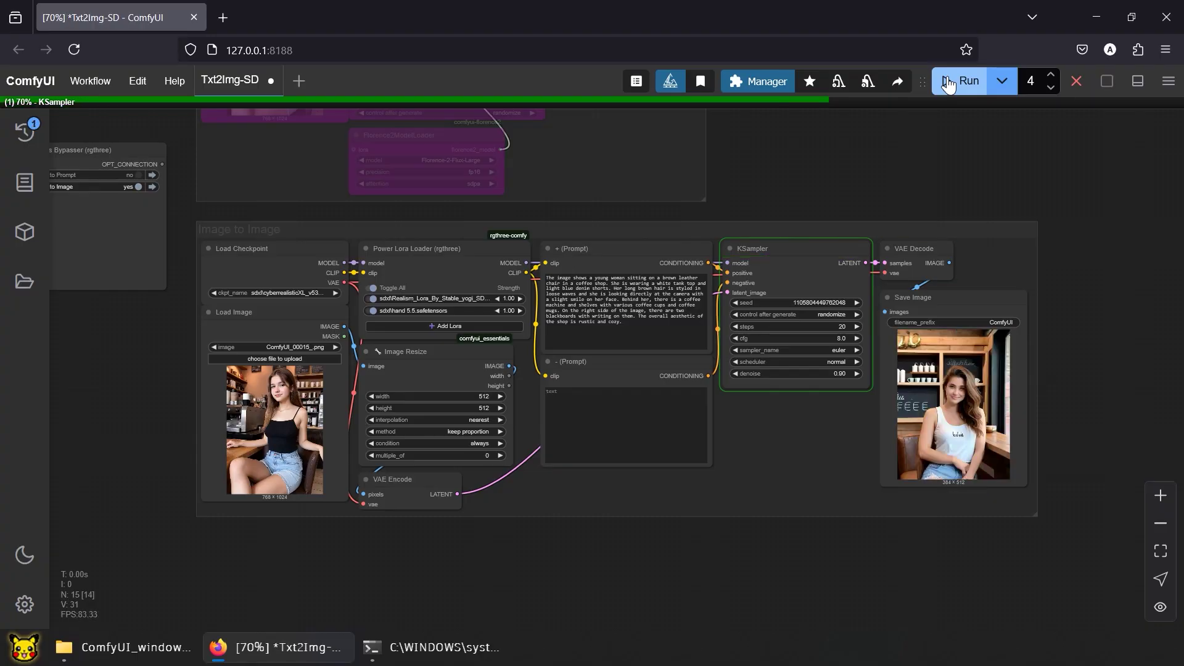
click(952, 86)
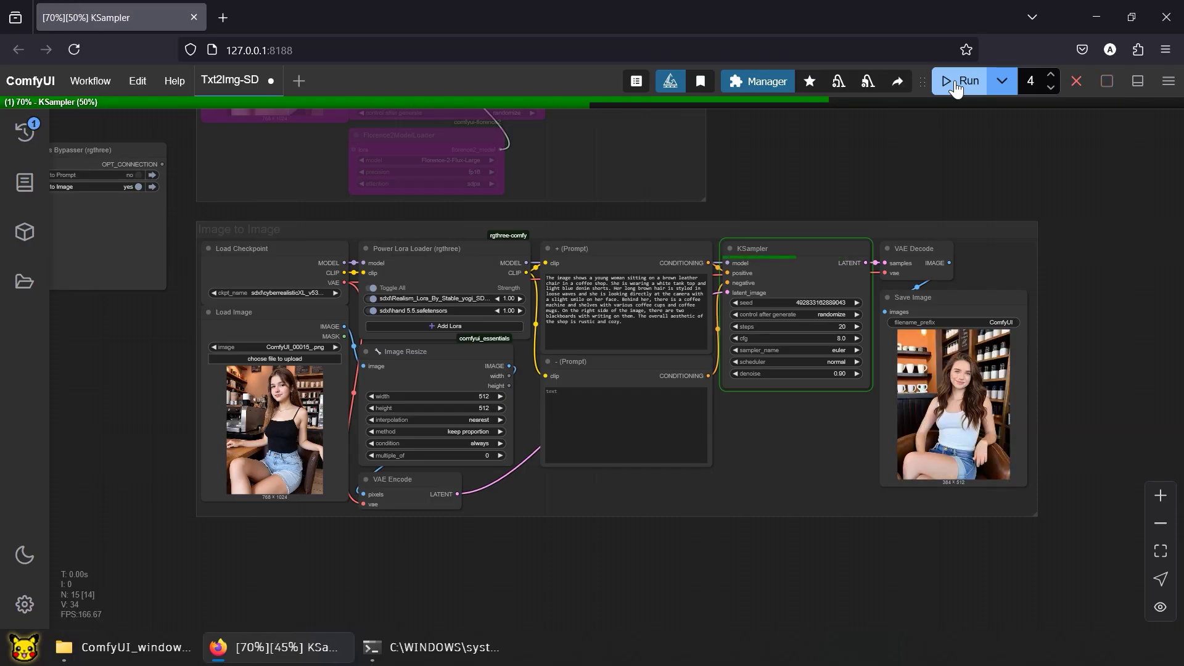
click(955, 82)
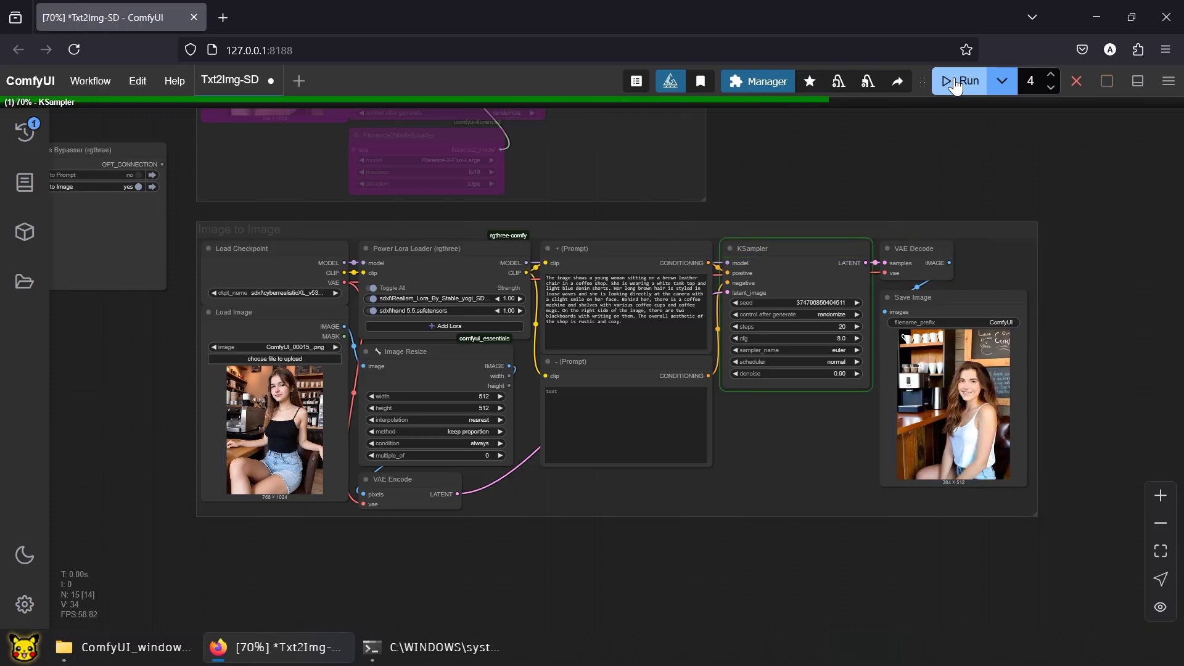
click(954, 82)
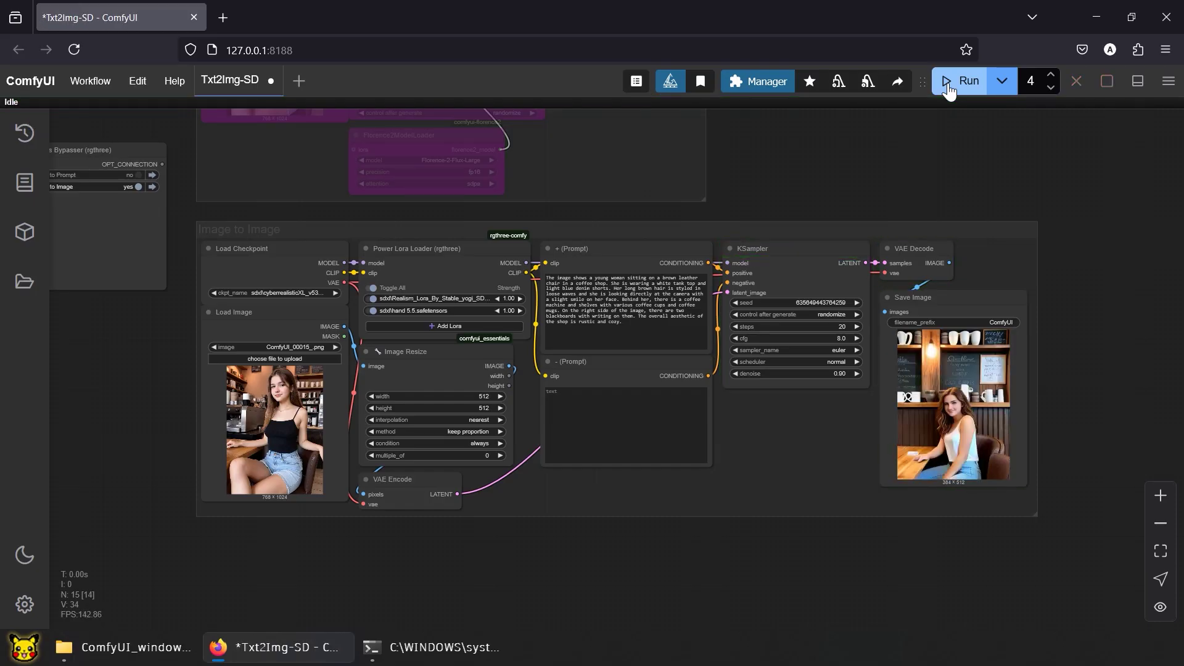
click(949, 86)
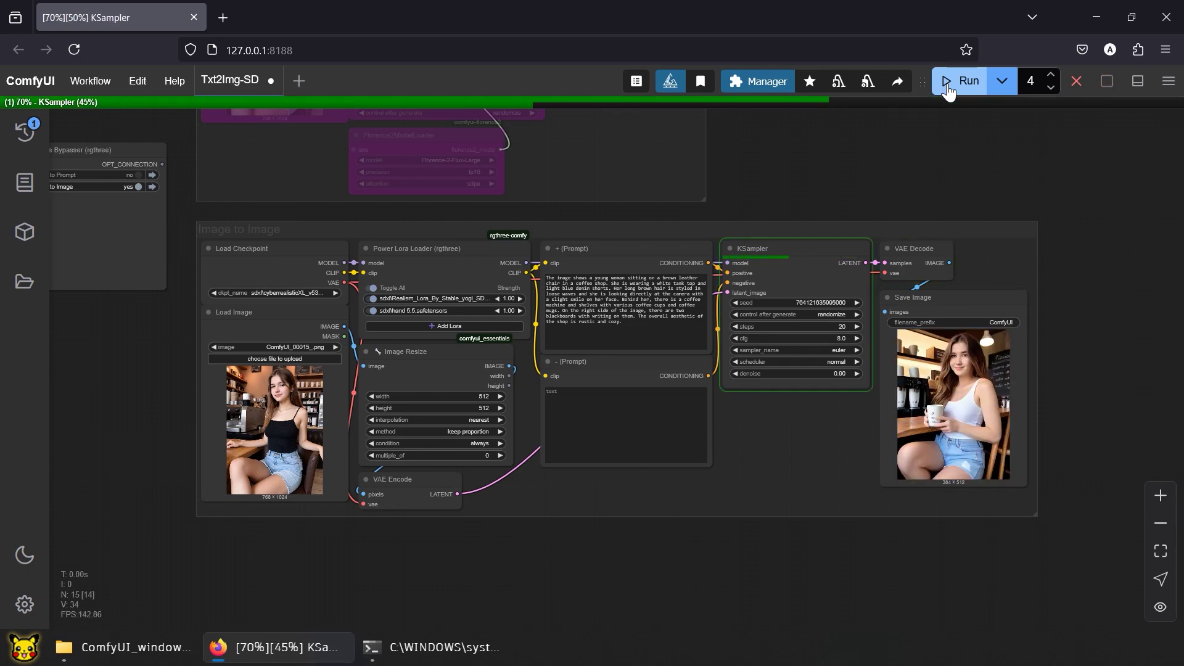
click(948, 86)
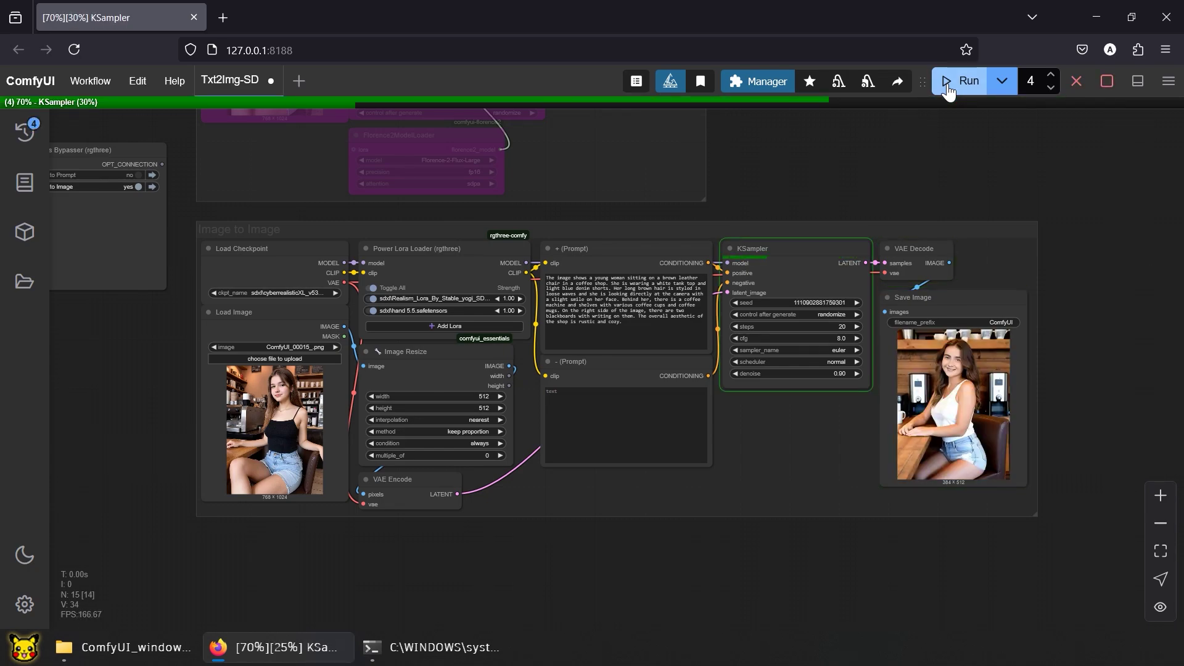